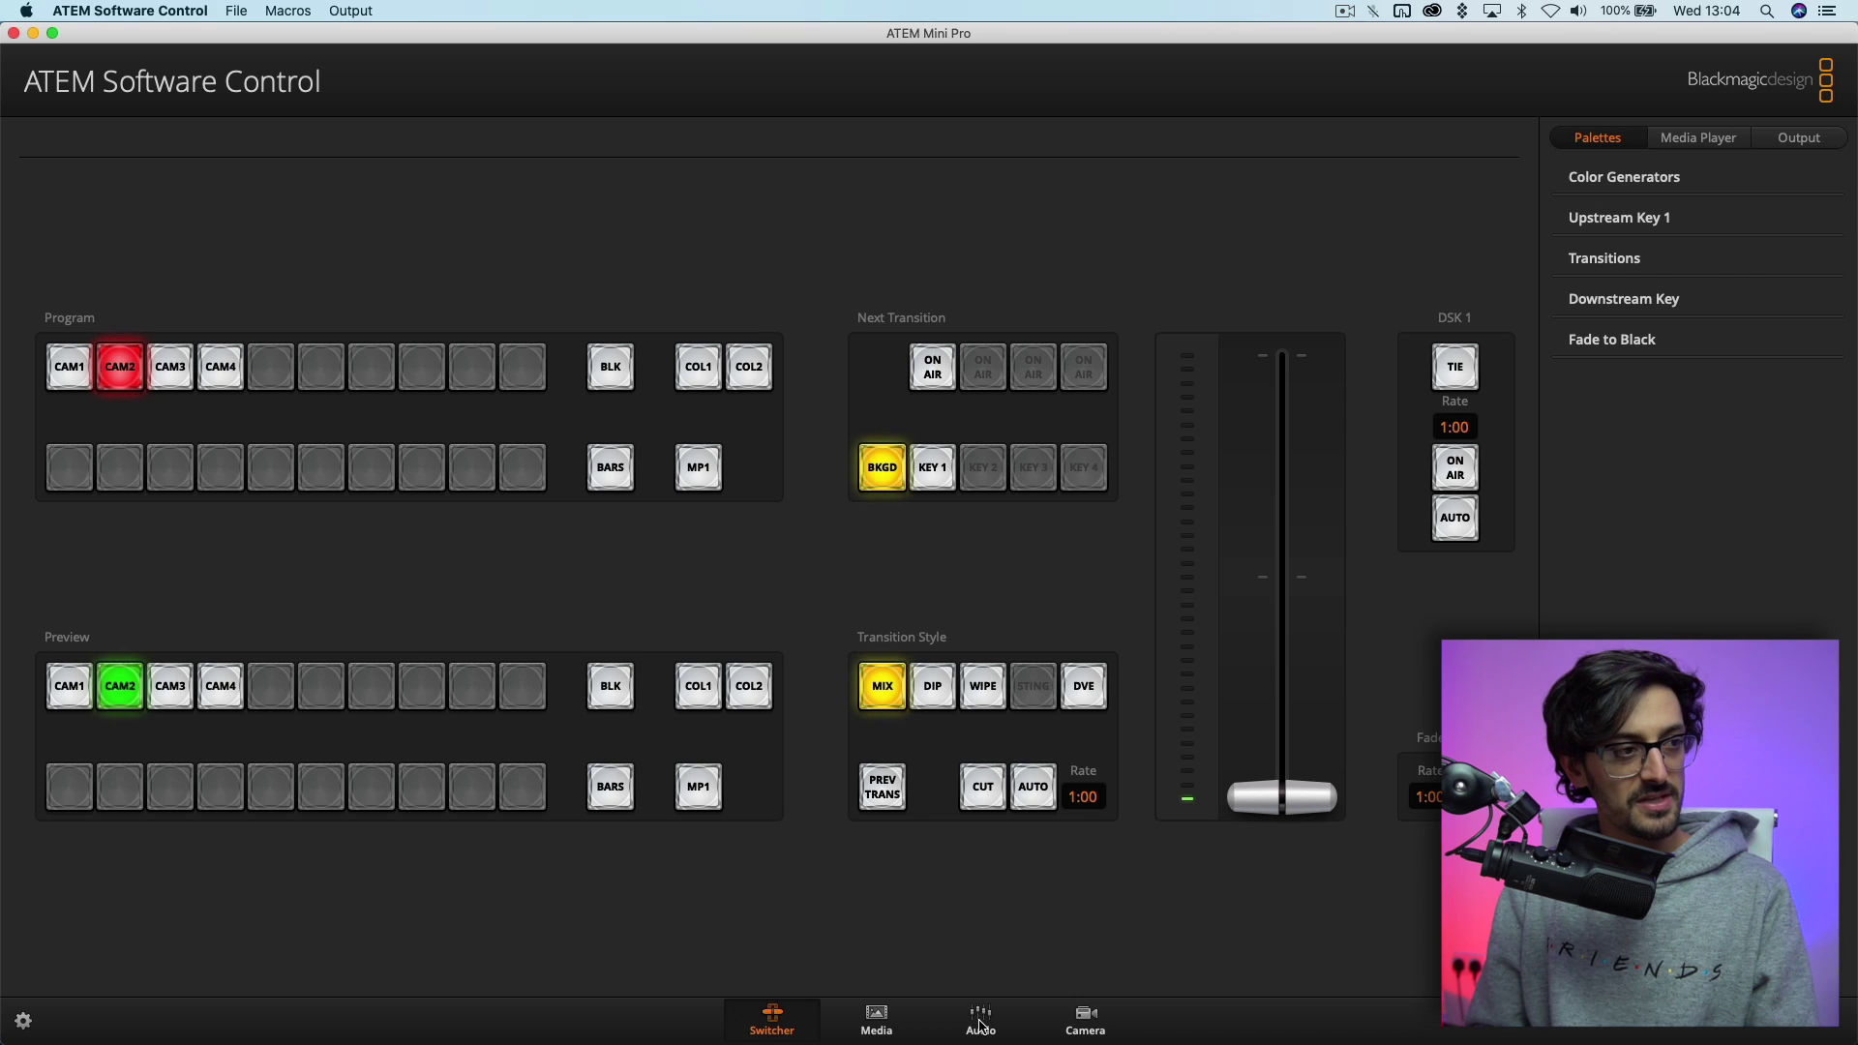
Step: On the Audio page, open Mic 1's Input Settings and set its delay to 4 frames
click(982, 1021)
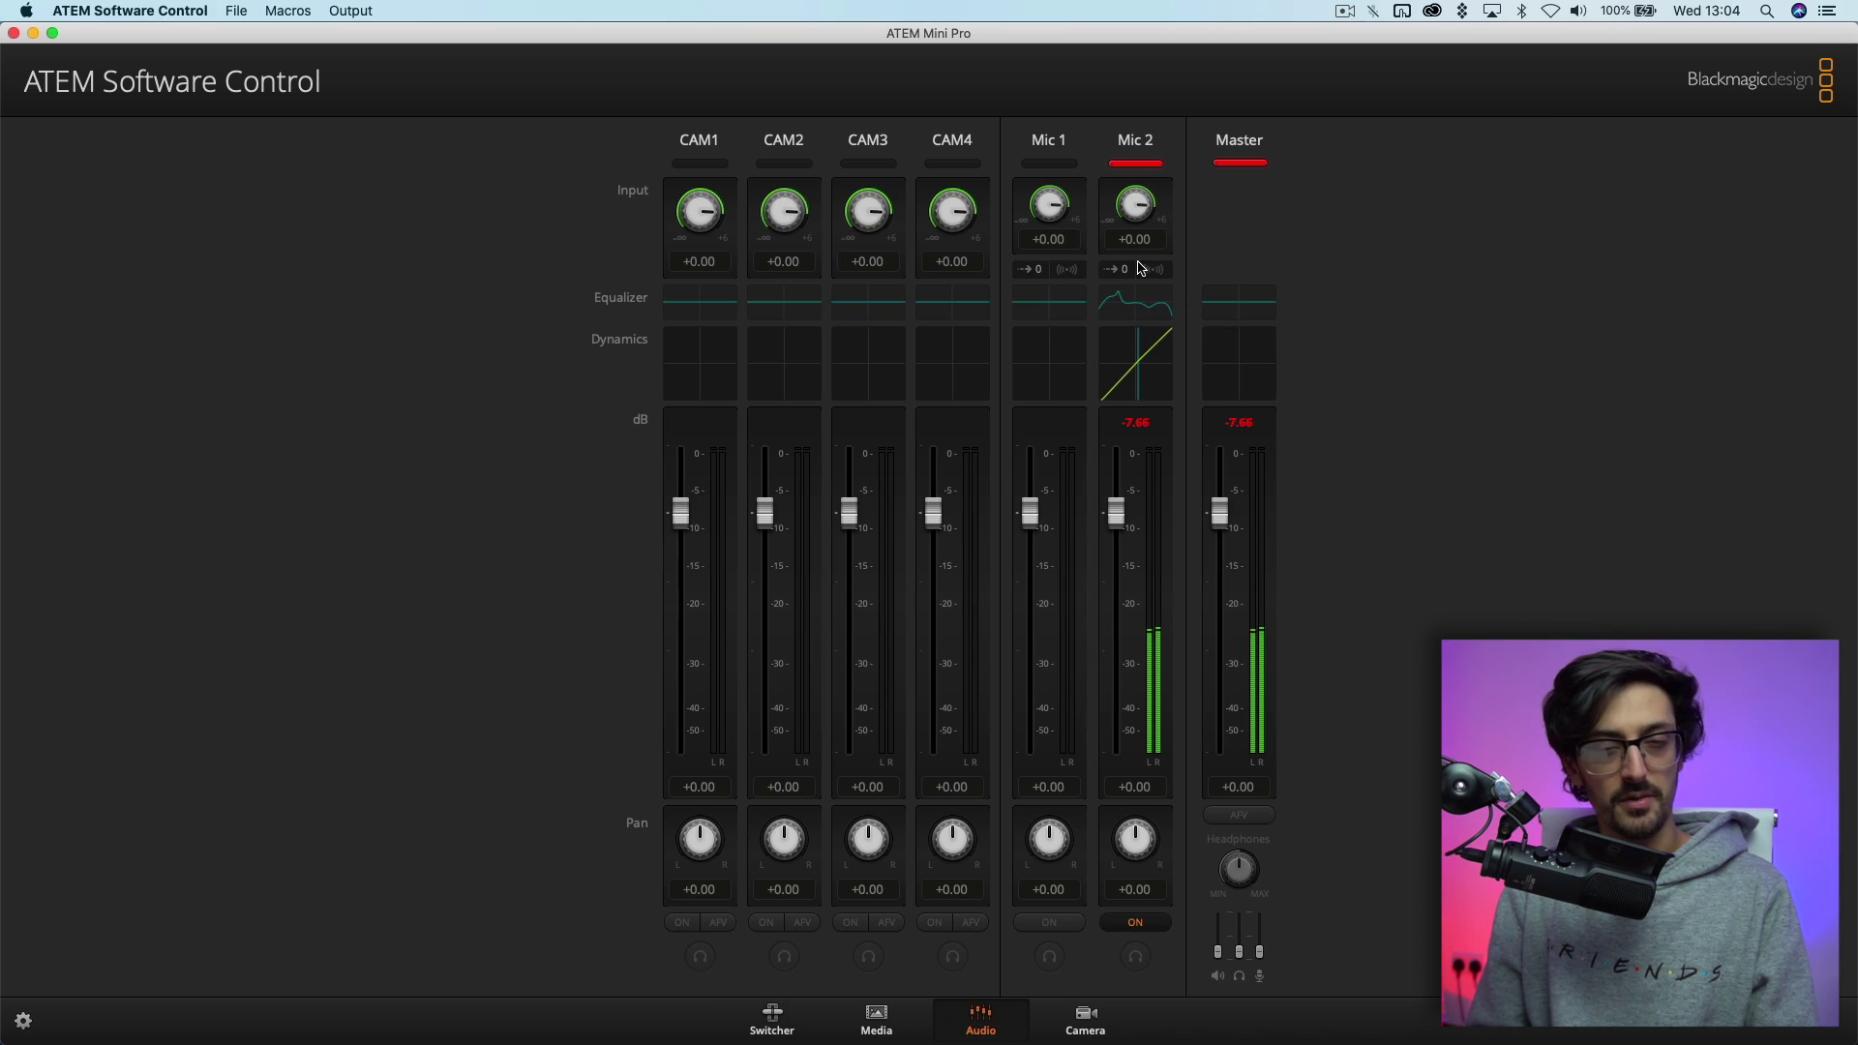
click(1033, 269)
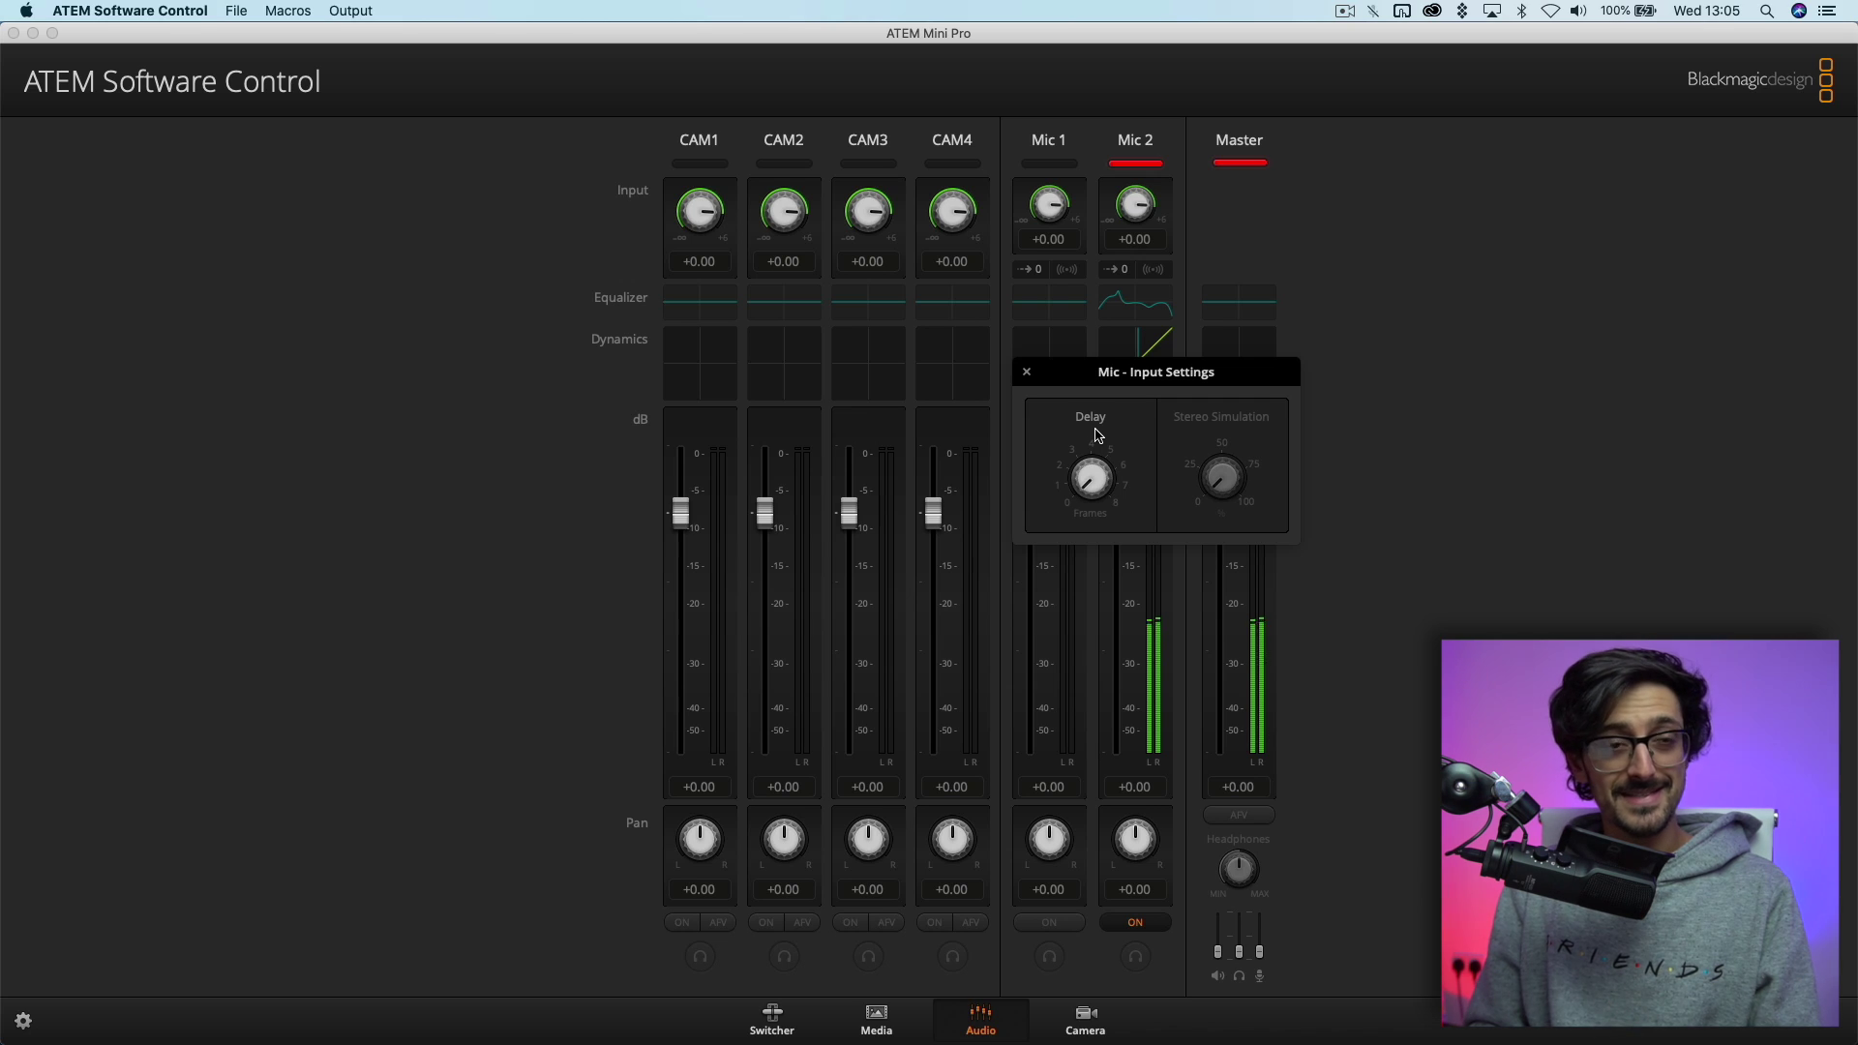
mouse_move(1091, 476)
mouse_down()
mouse_move(1170, 461)
mouse_move(1091, 482)
mouse_up()
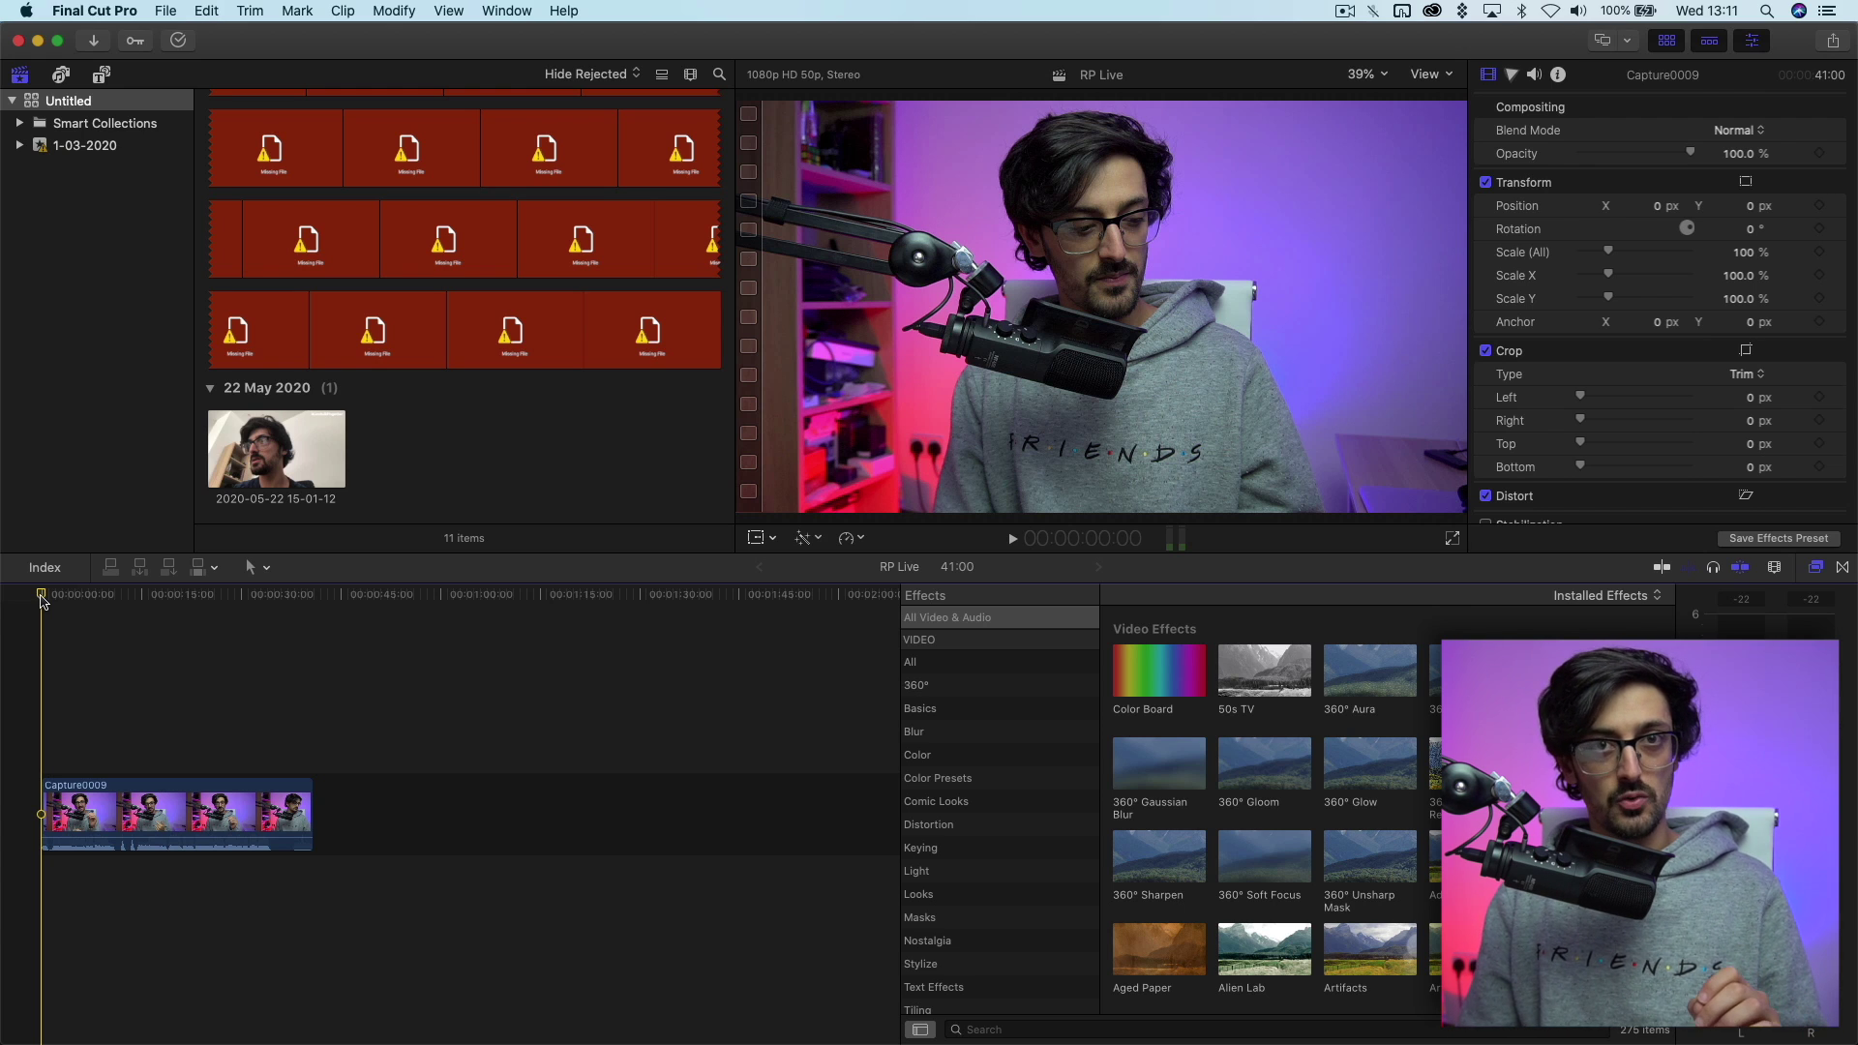
Step: Zoom the timeline in on Capture0009 and place the playhead near the clap at 12:11
key(super+equal)
key(super+equal)
key(super+equal)
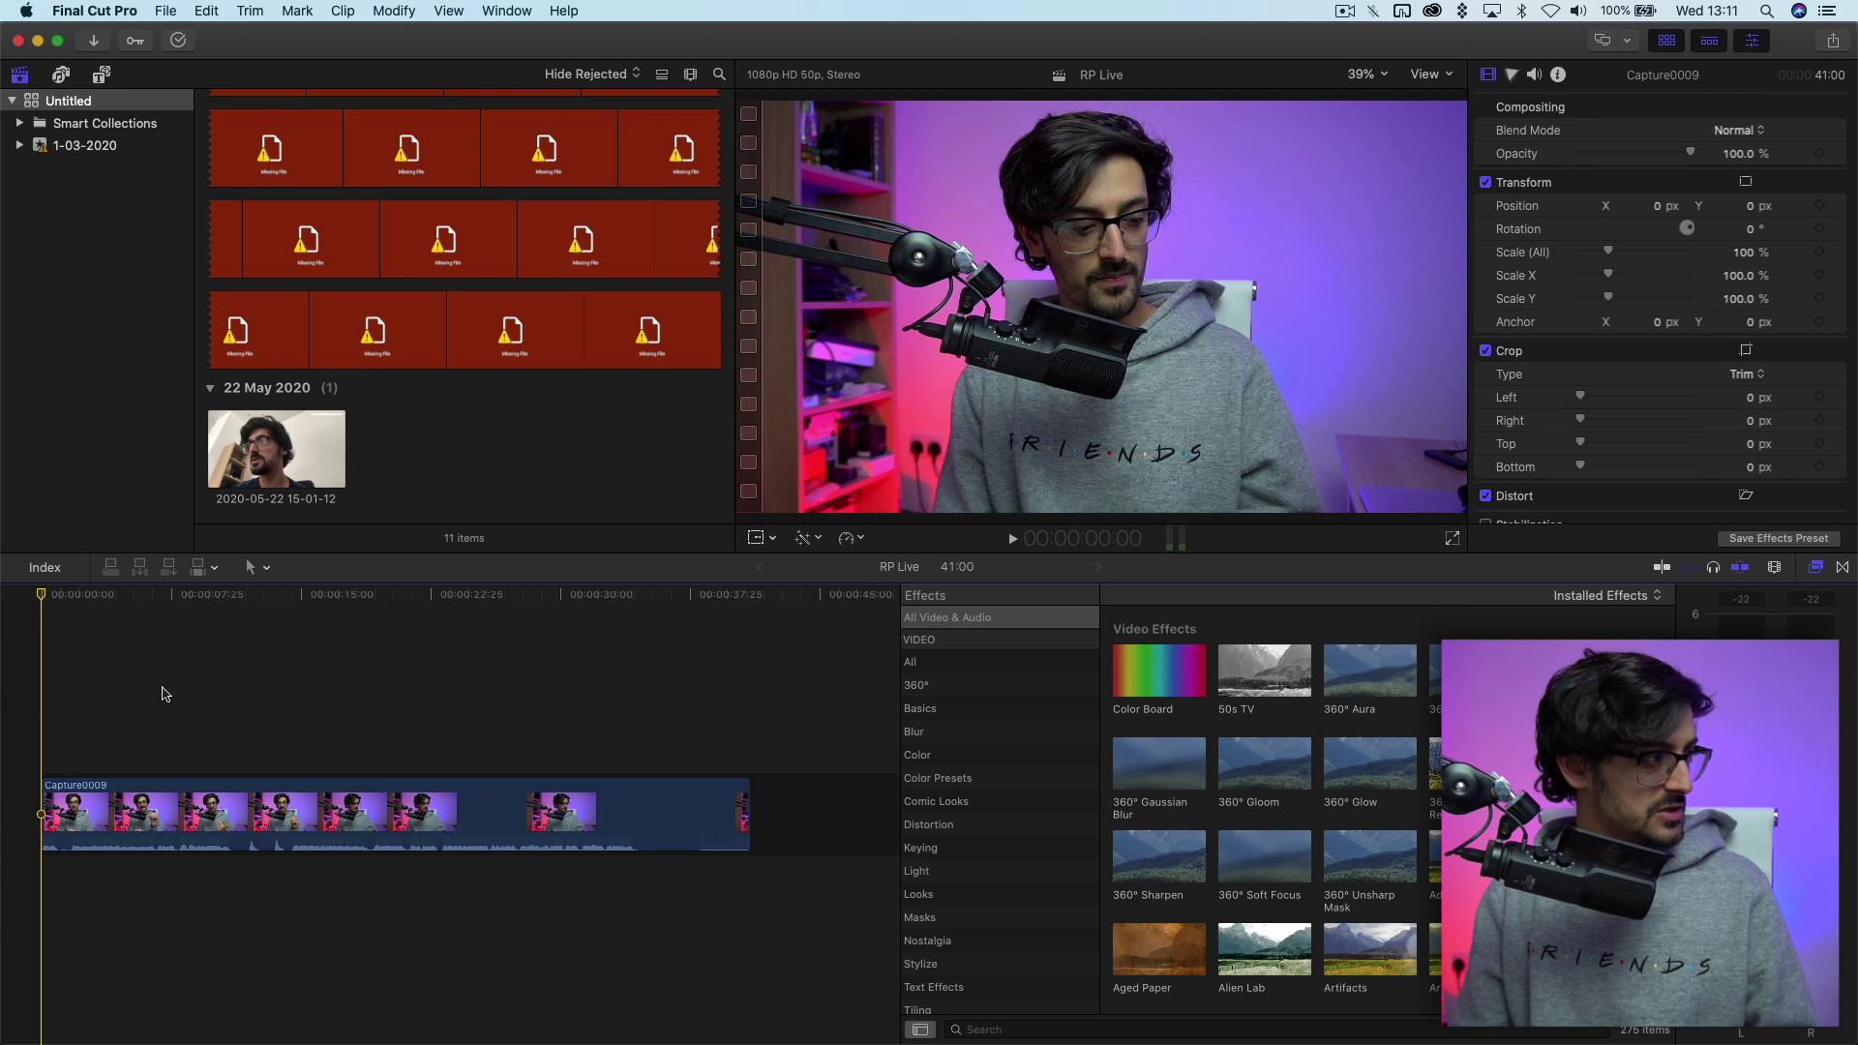
scroll(303, 717, right, 10)
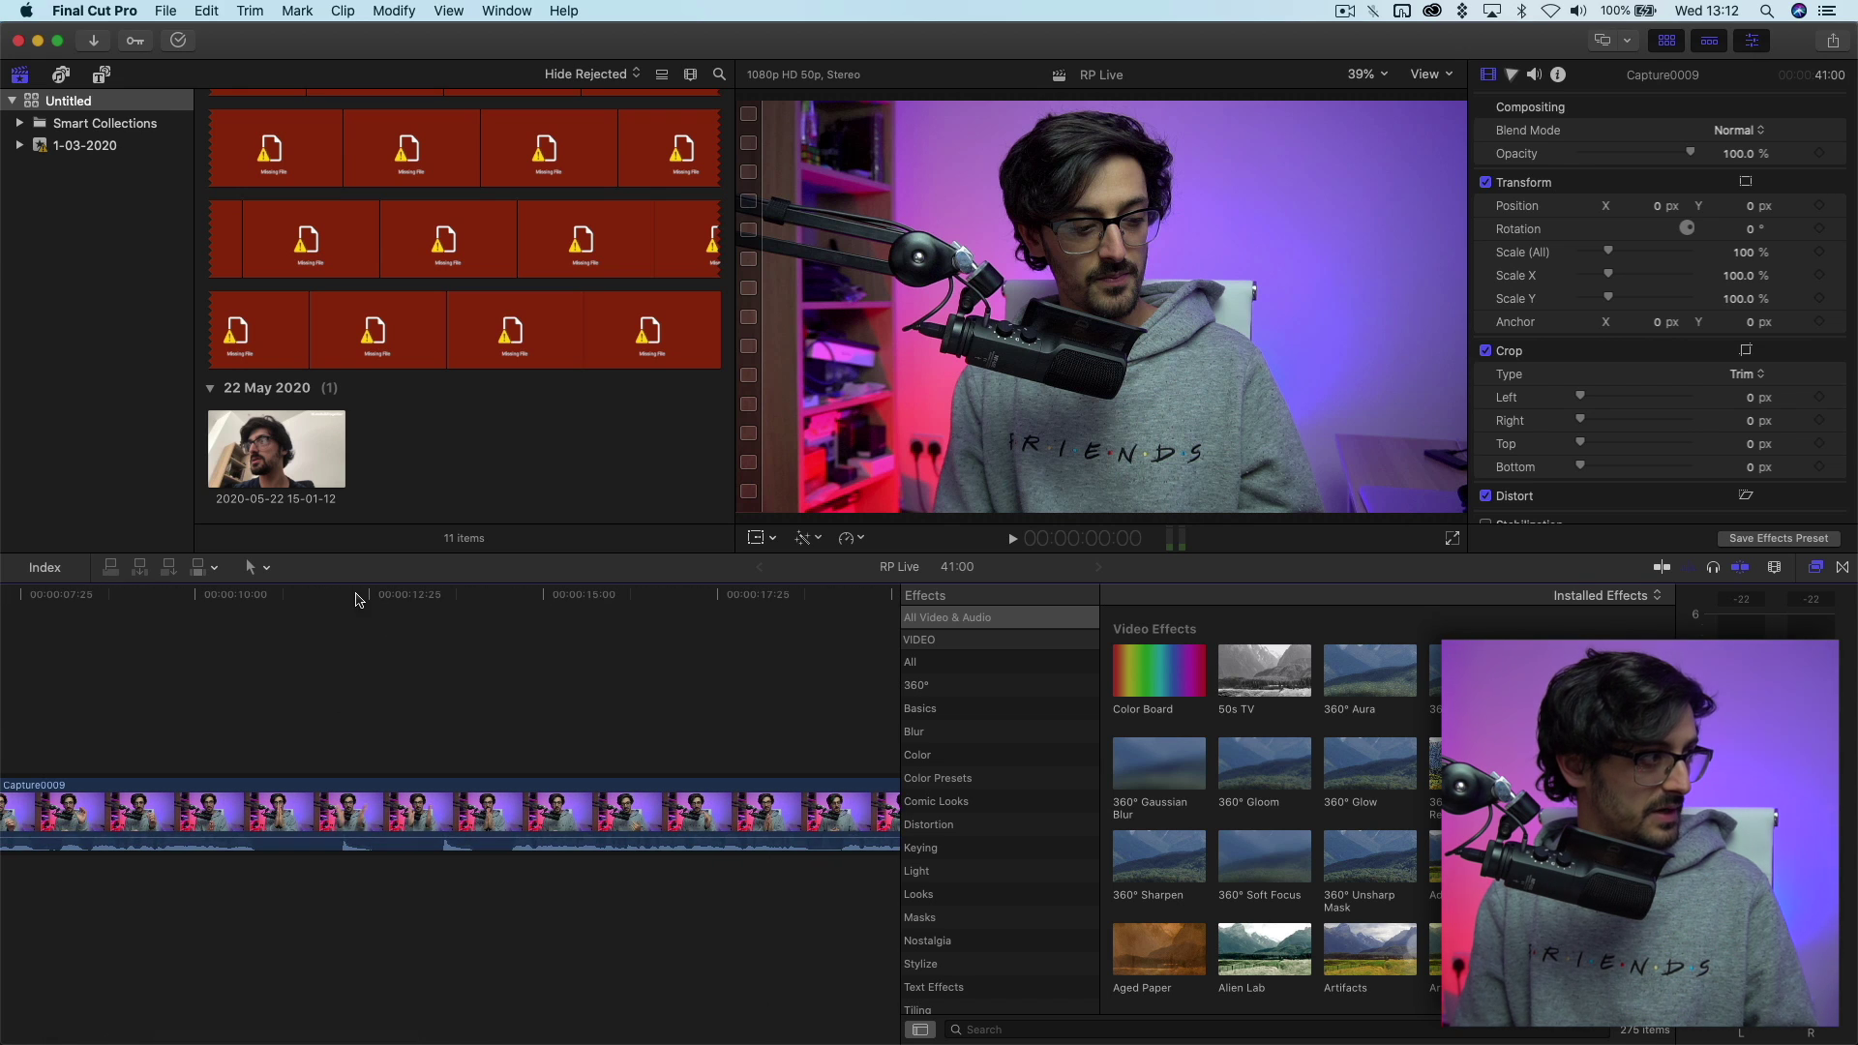
click(352, 595)
key(super+equal)
key(super+equal)
key(super+equal)
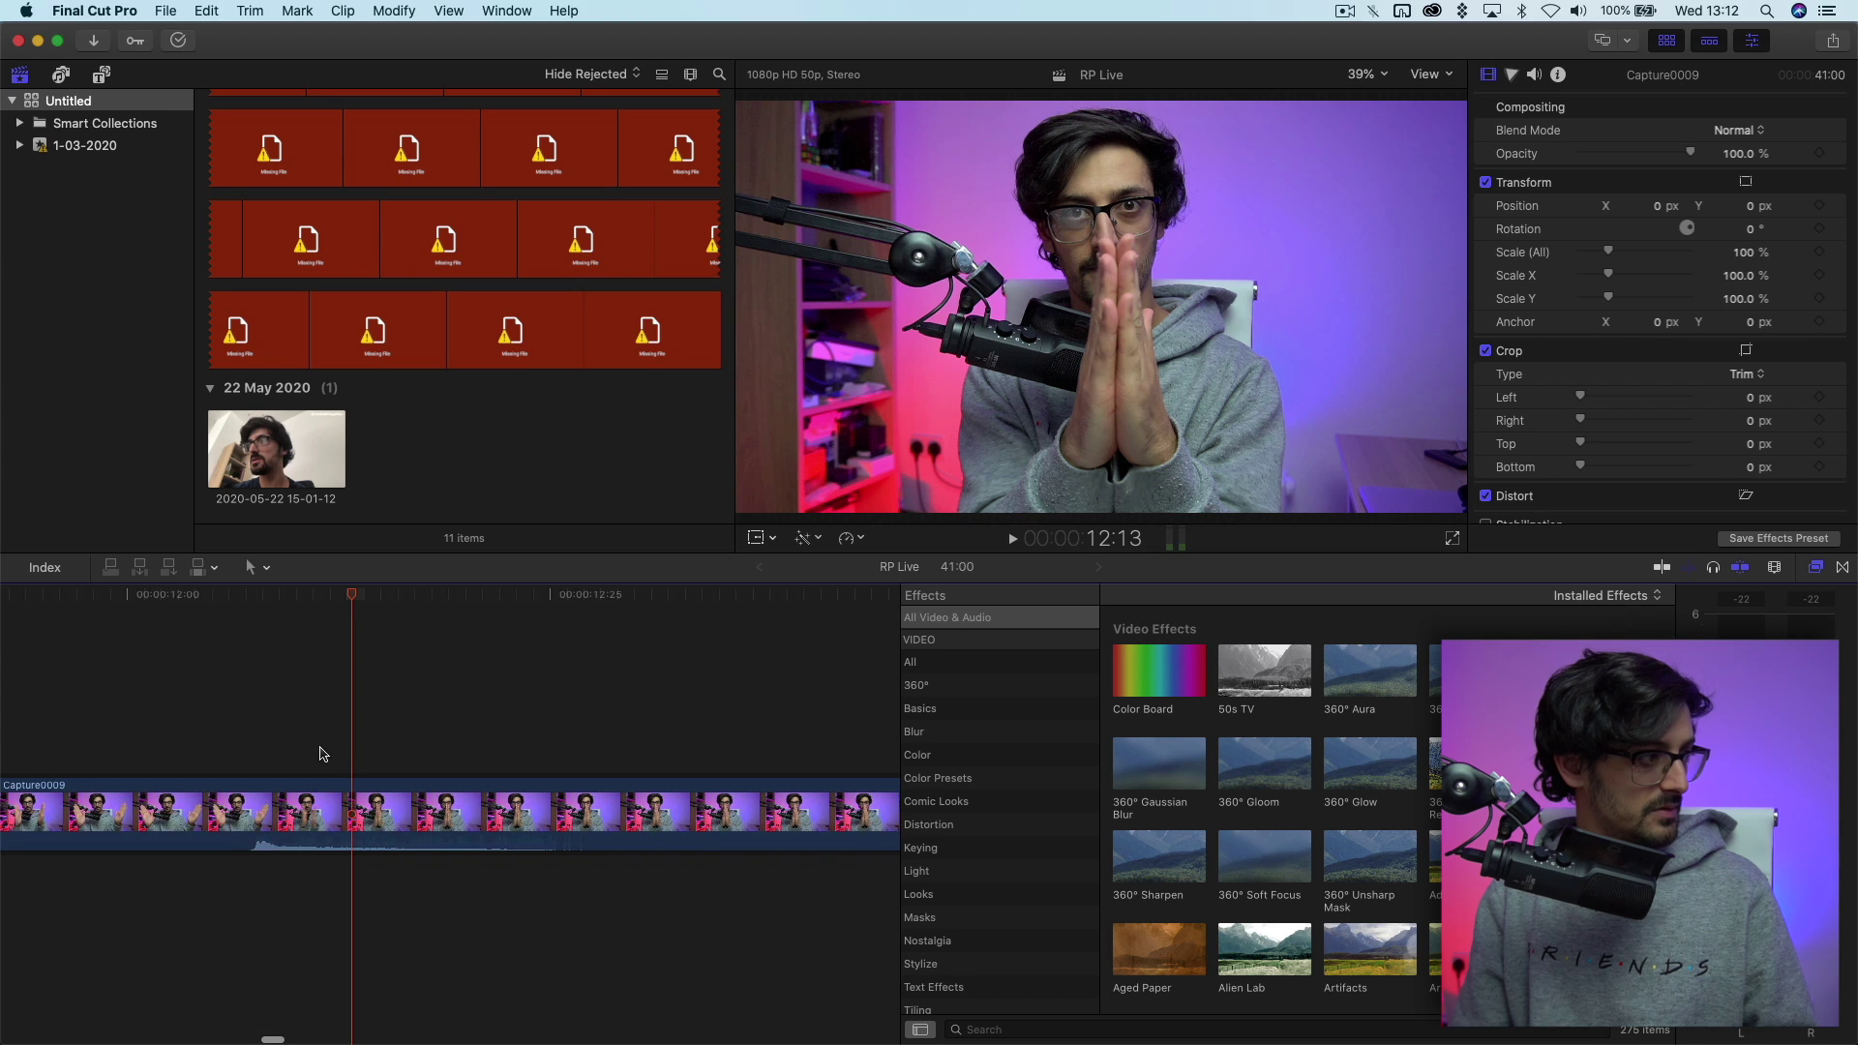
key(super+equal)
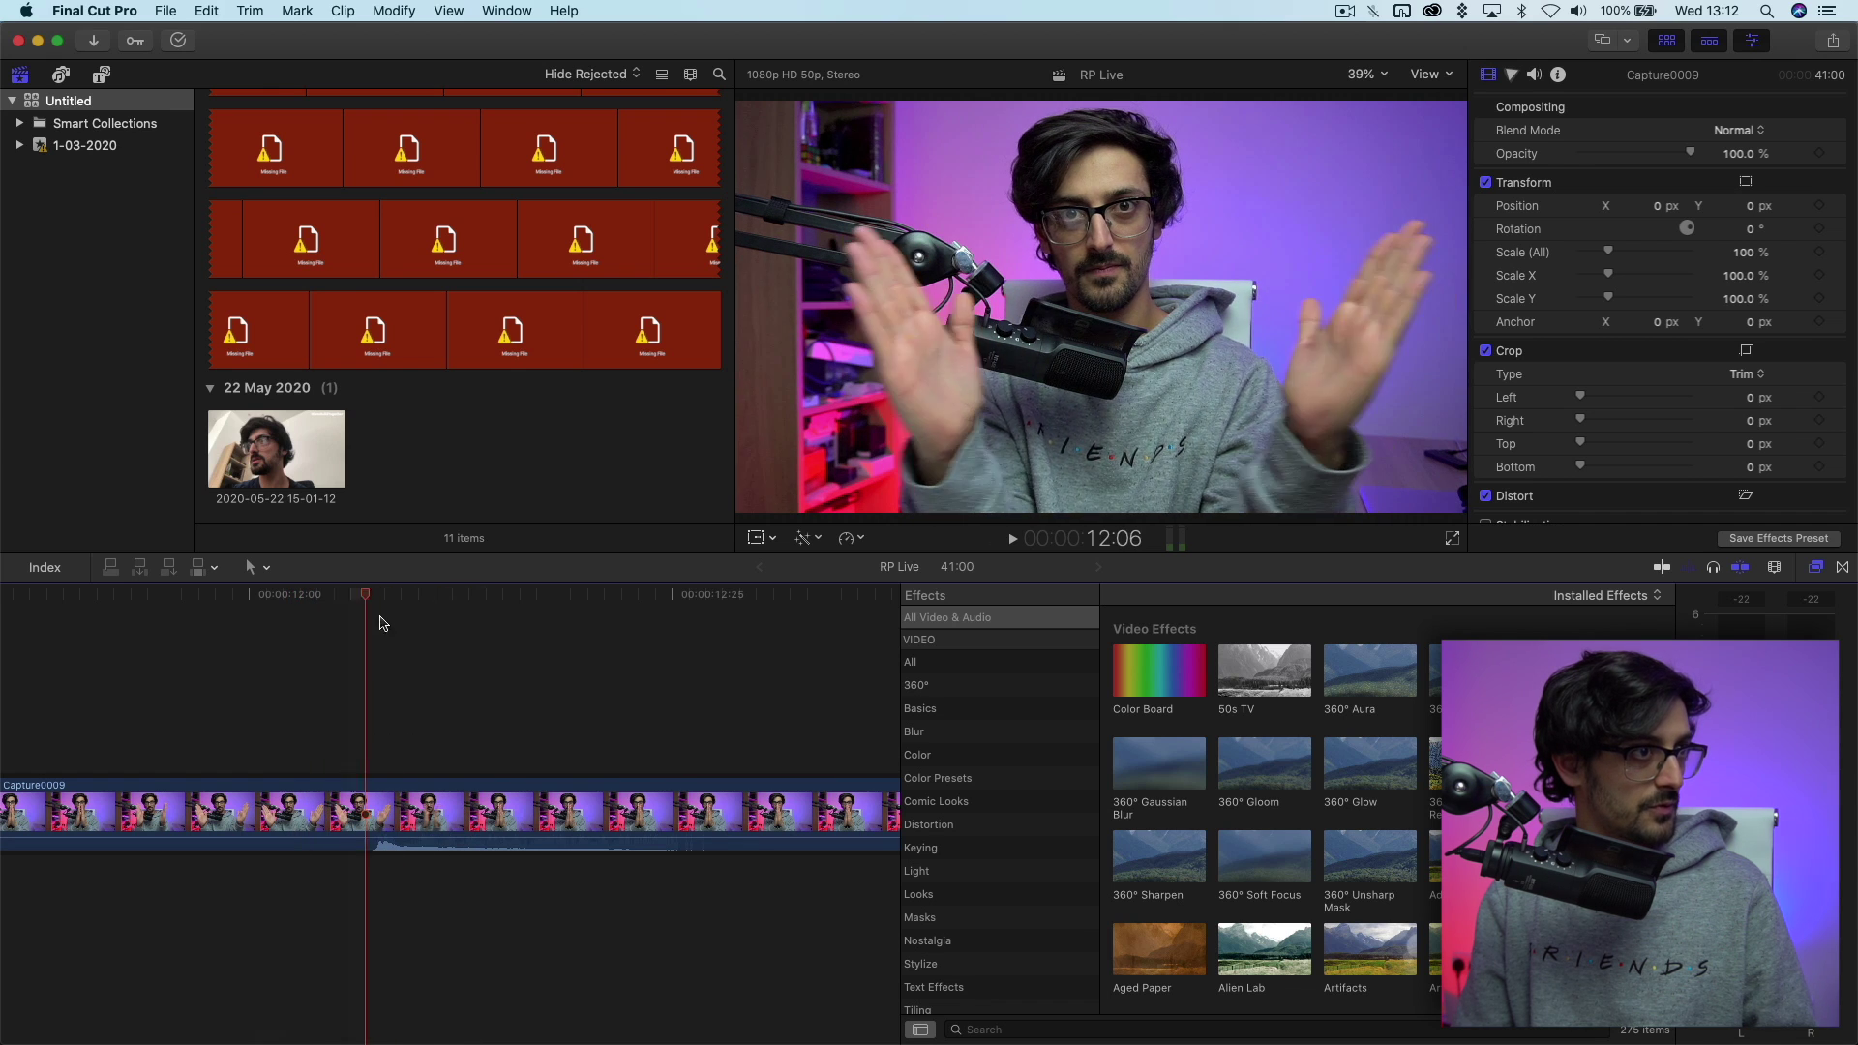
key(End)
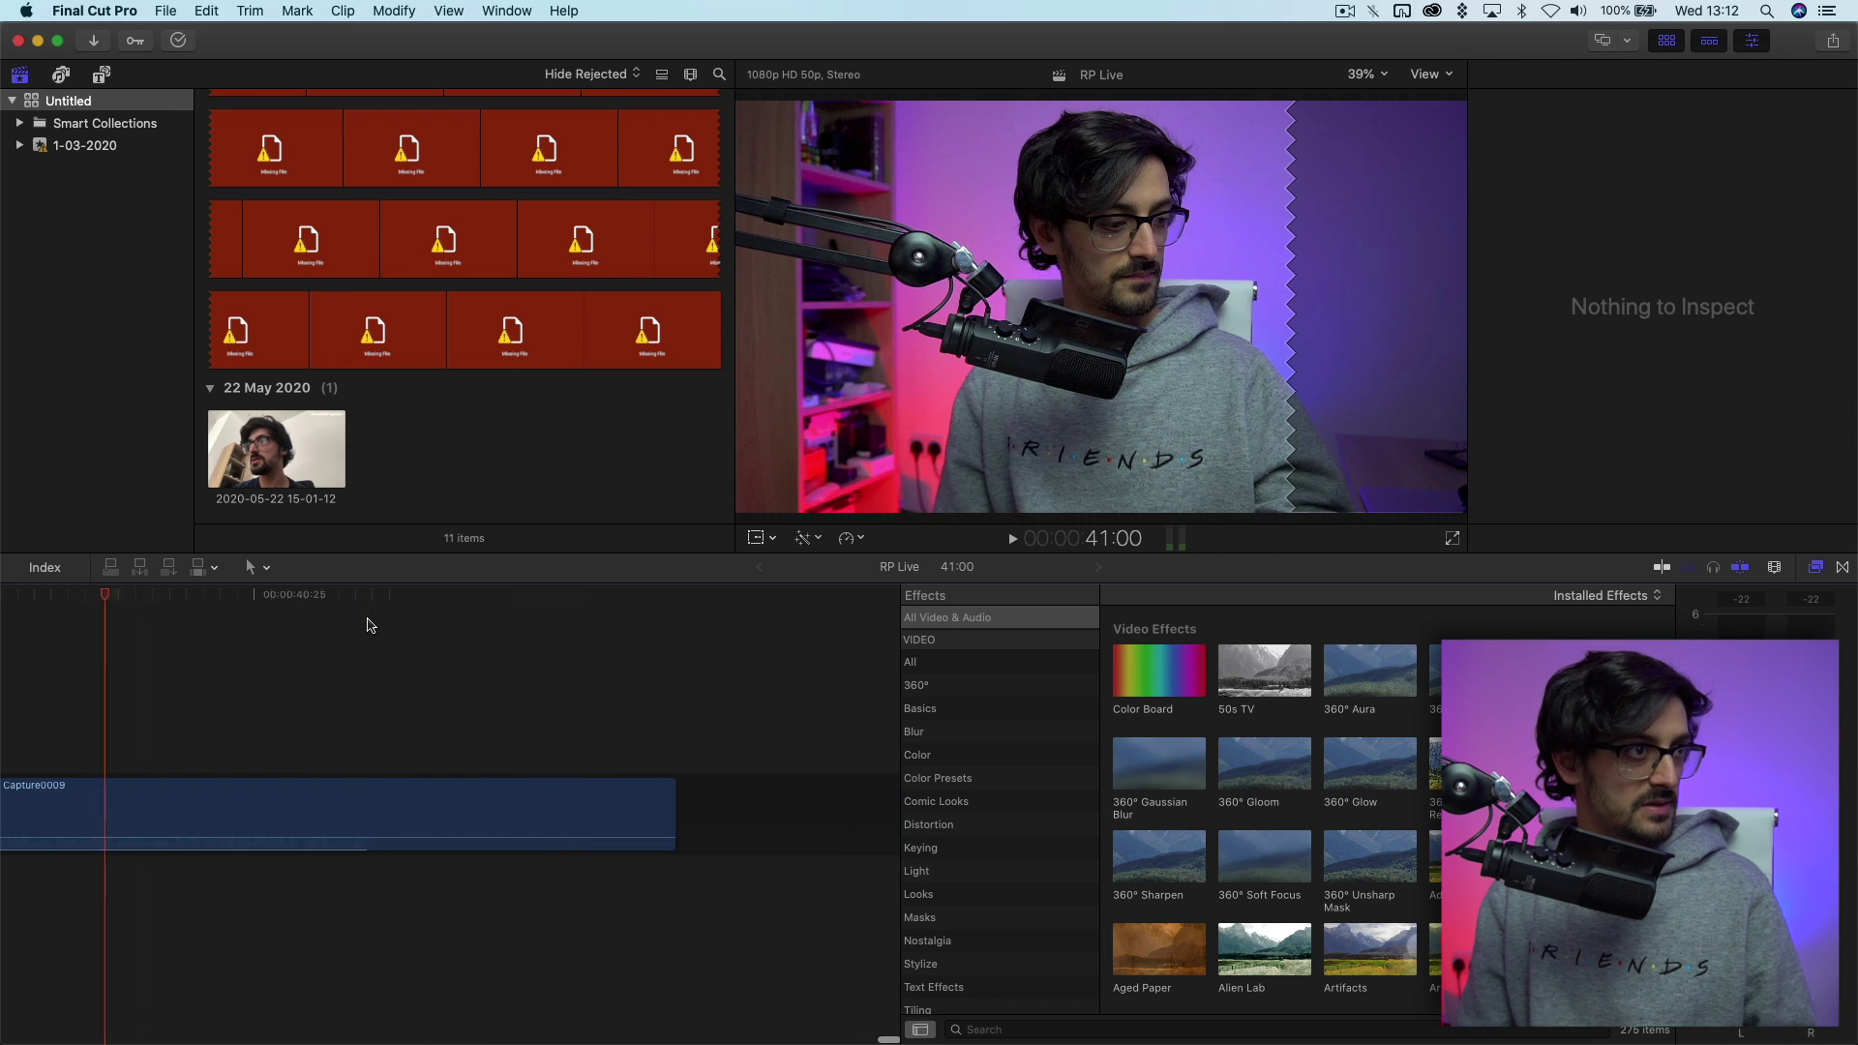
scroll(347, 743, left, 15)
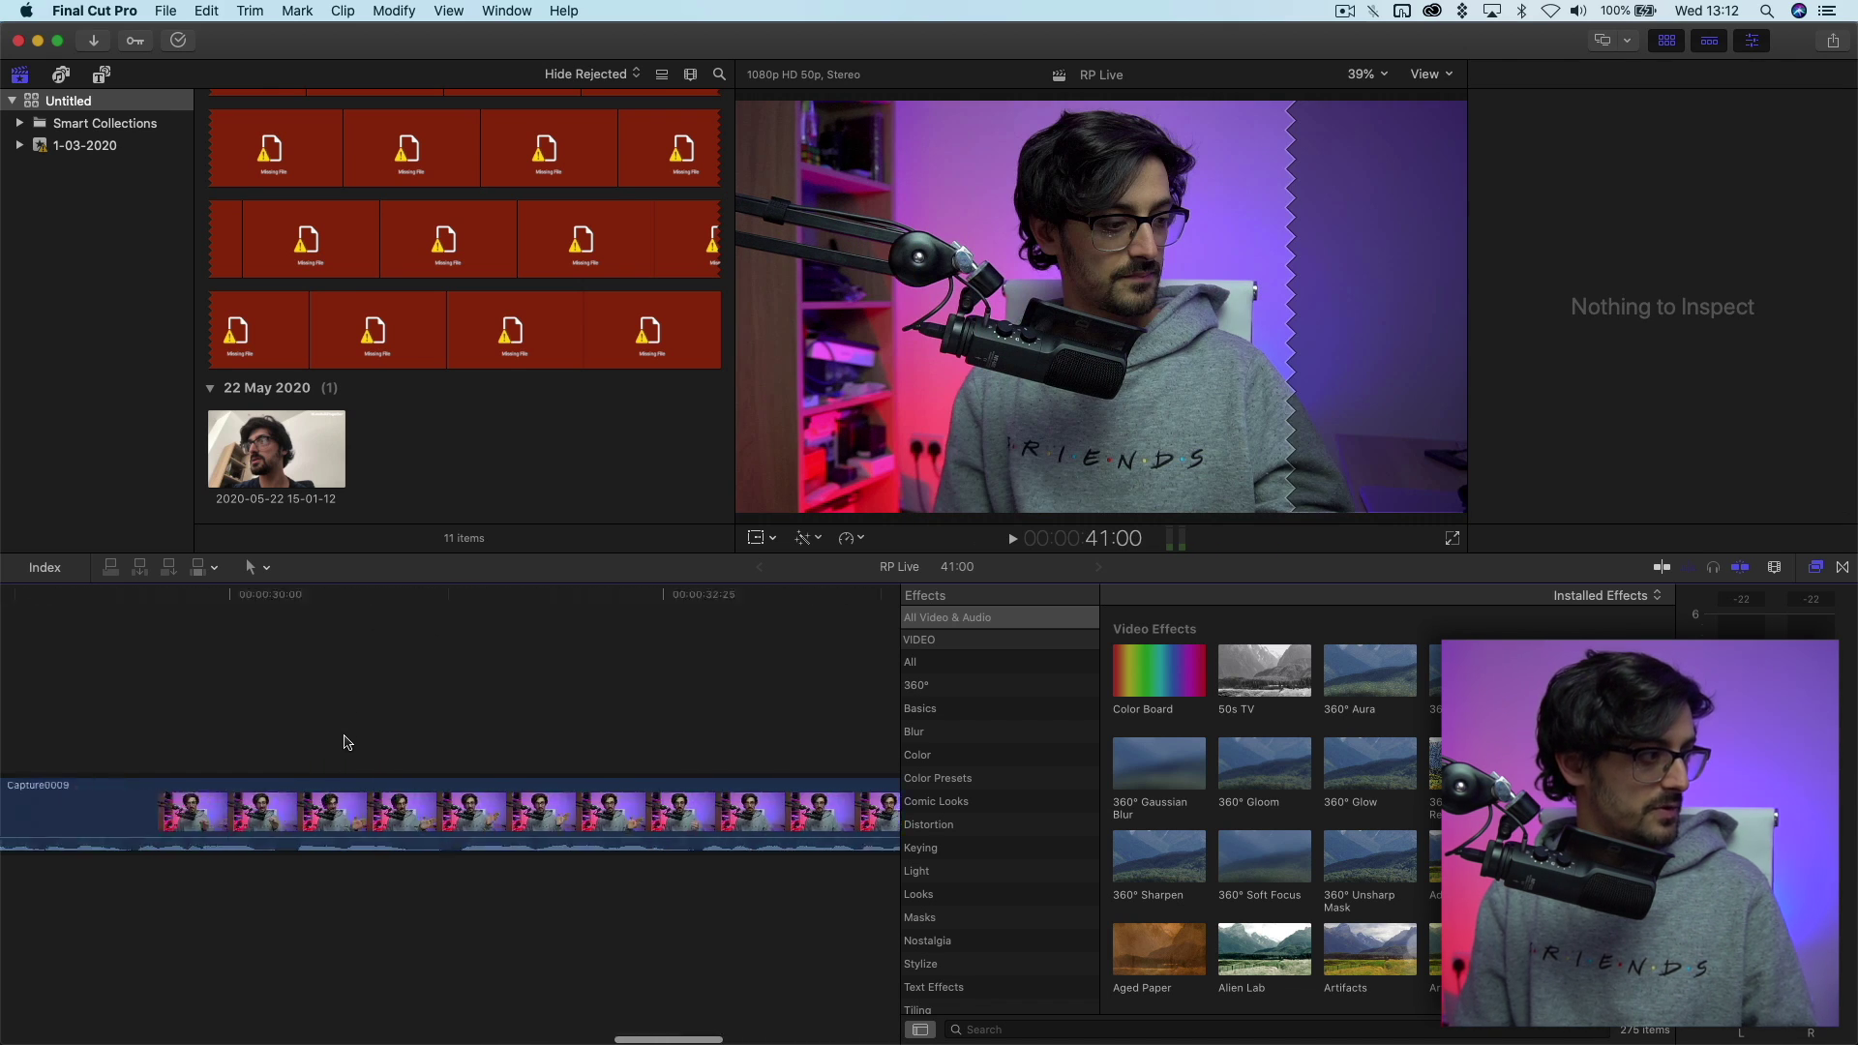
click(548, 607)
key(super+equal)
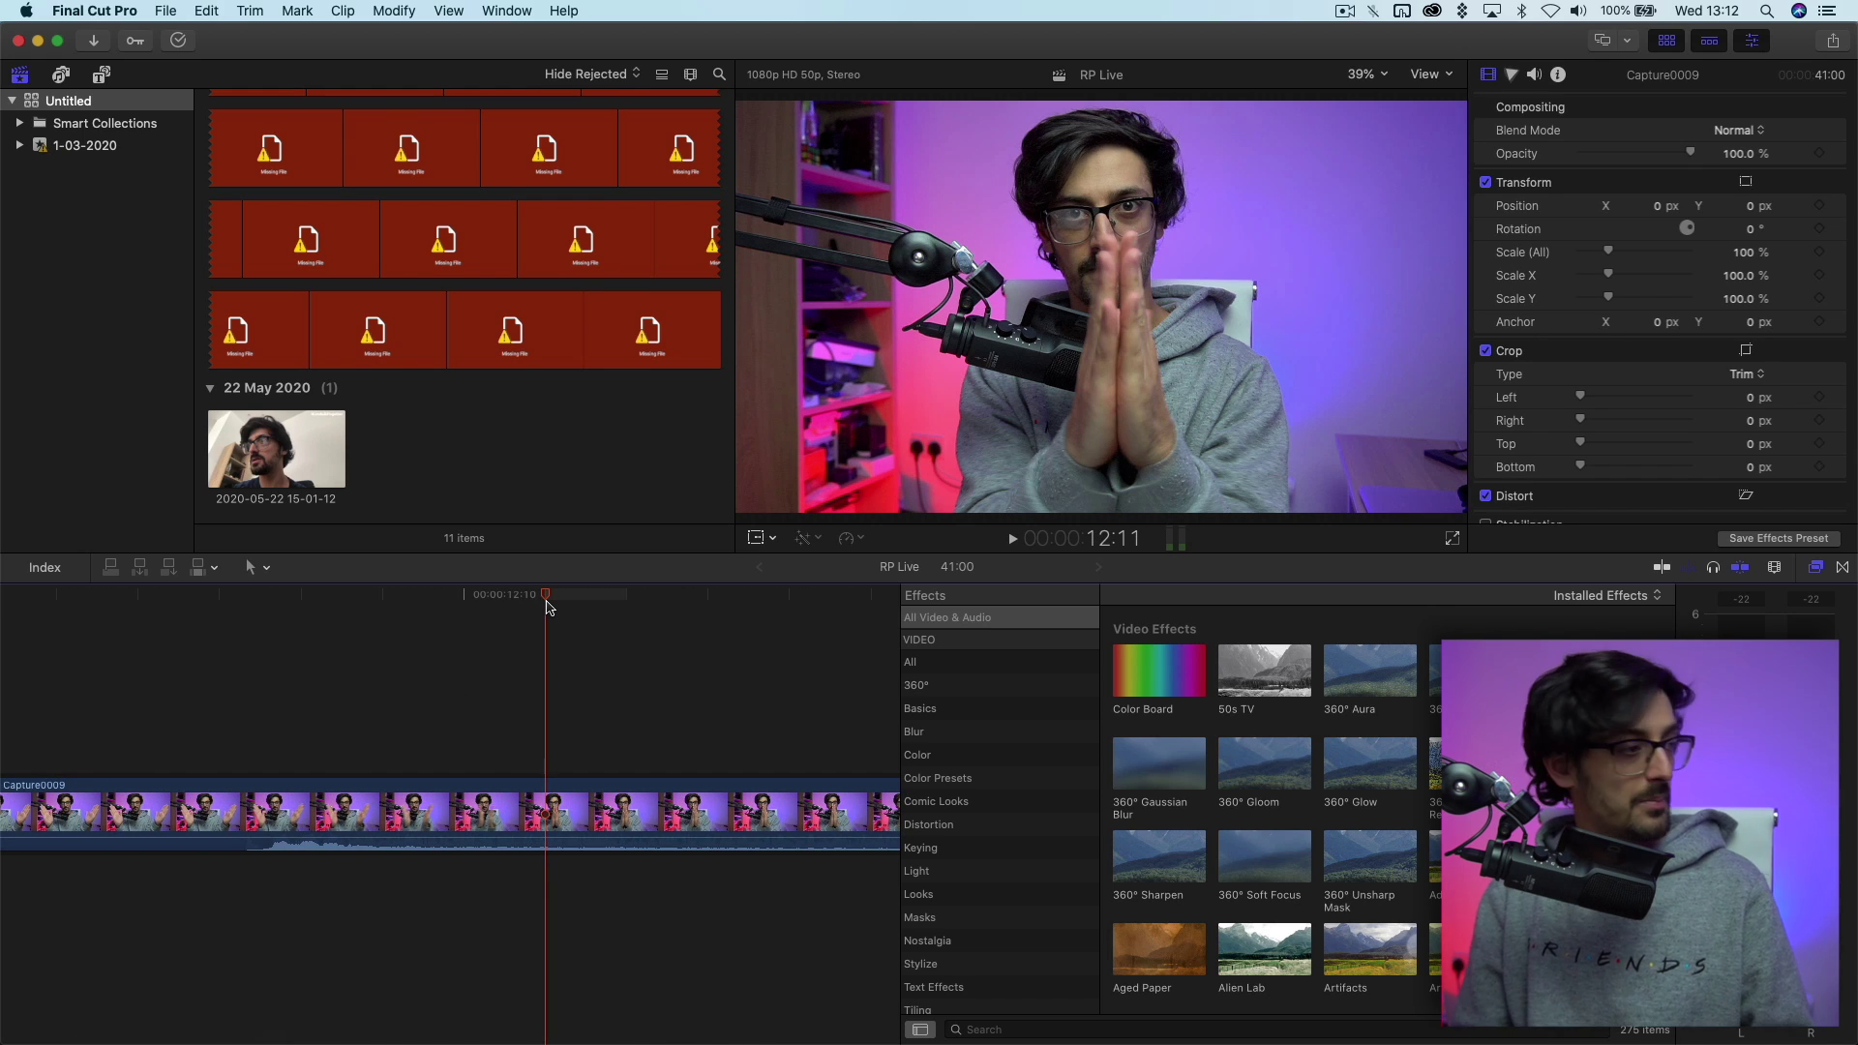
Step: Step between 12:09 and 12:11, select Capture0009 and add a marker at the clap
key(Left)
click(380, 605)
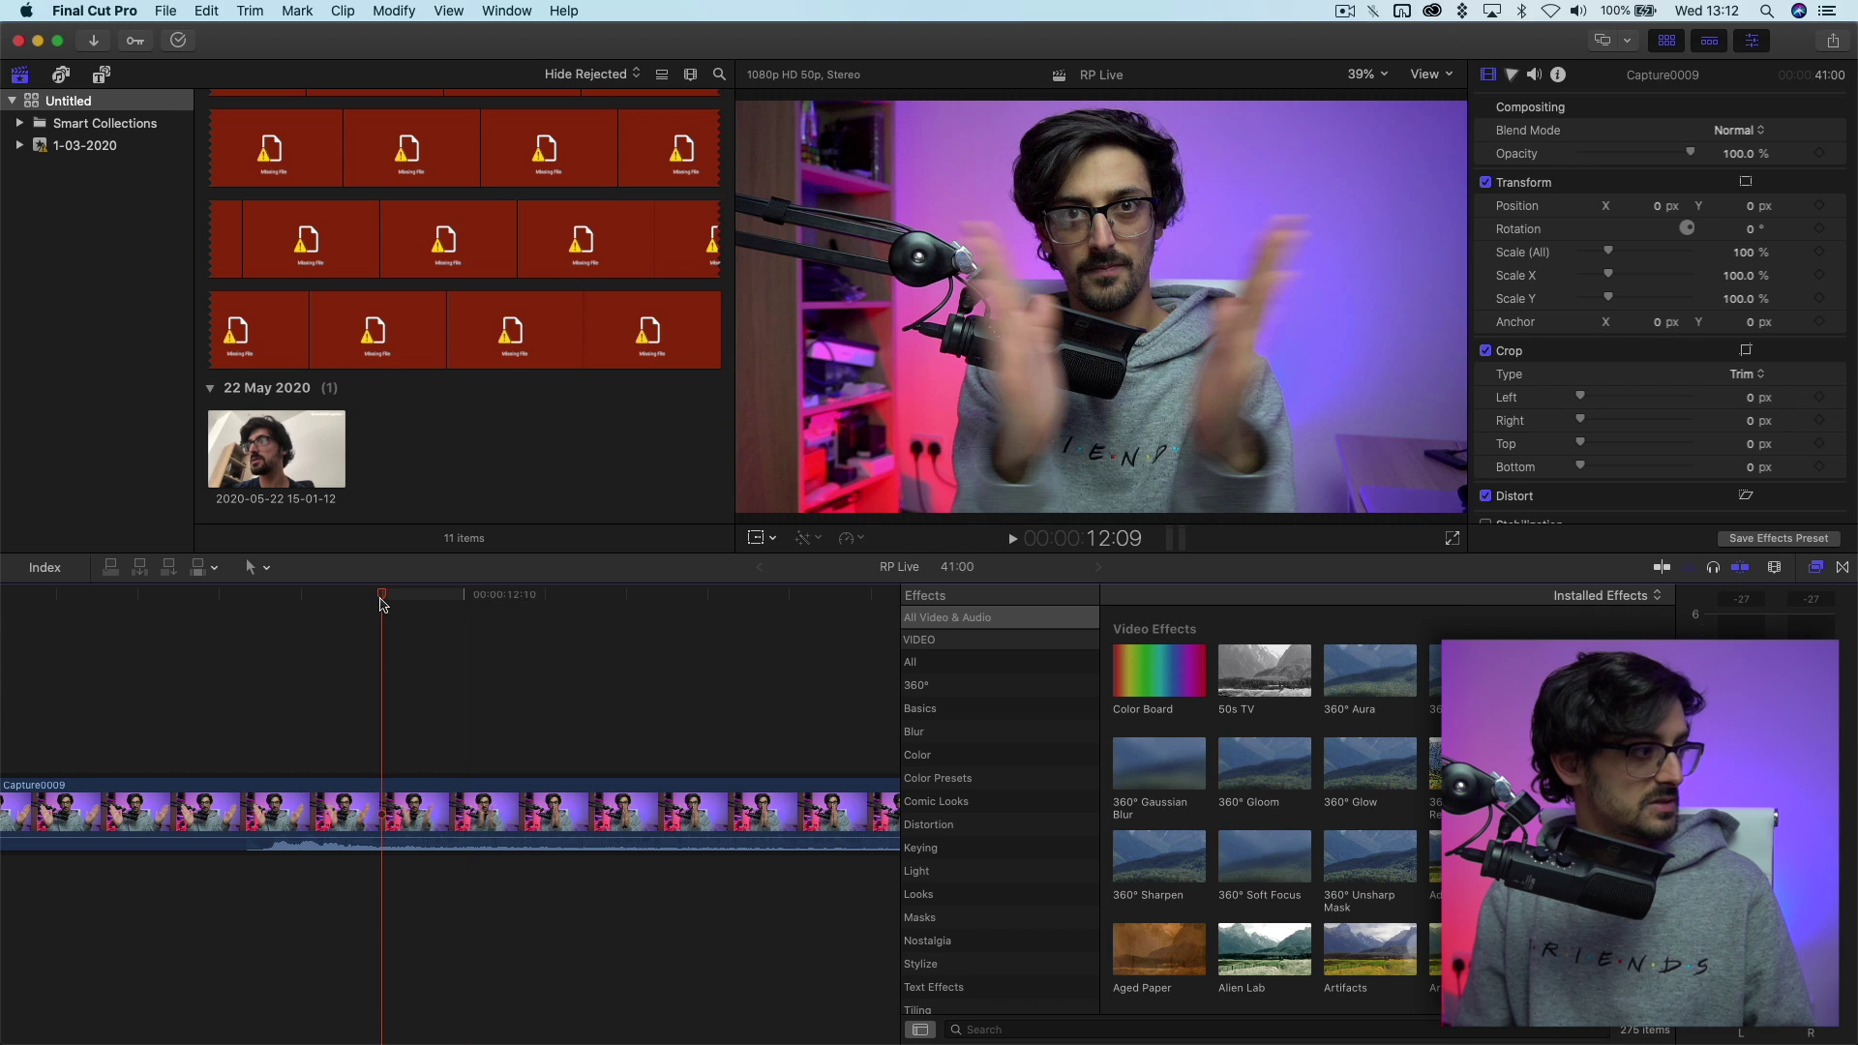
key(Right)
key(Right)
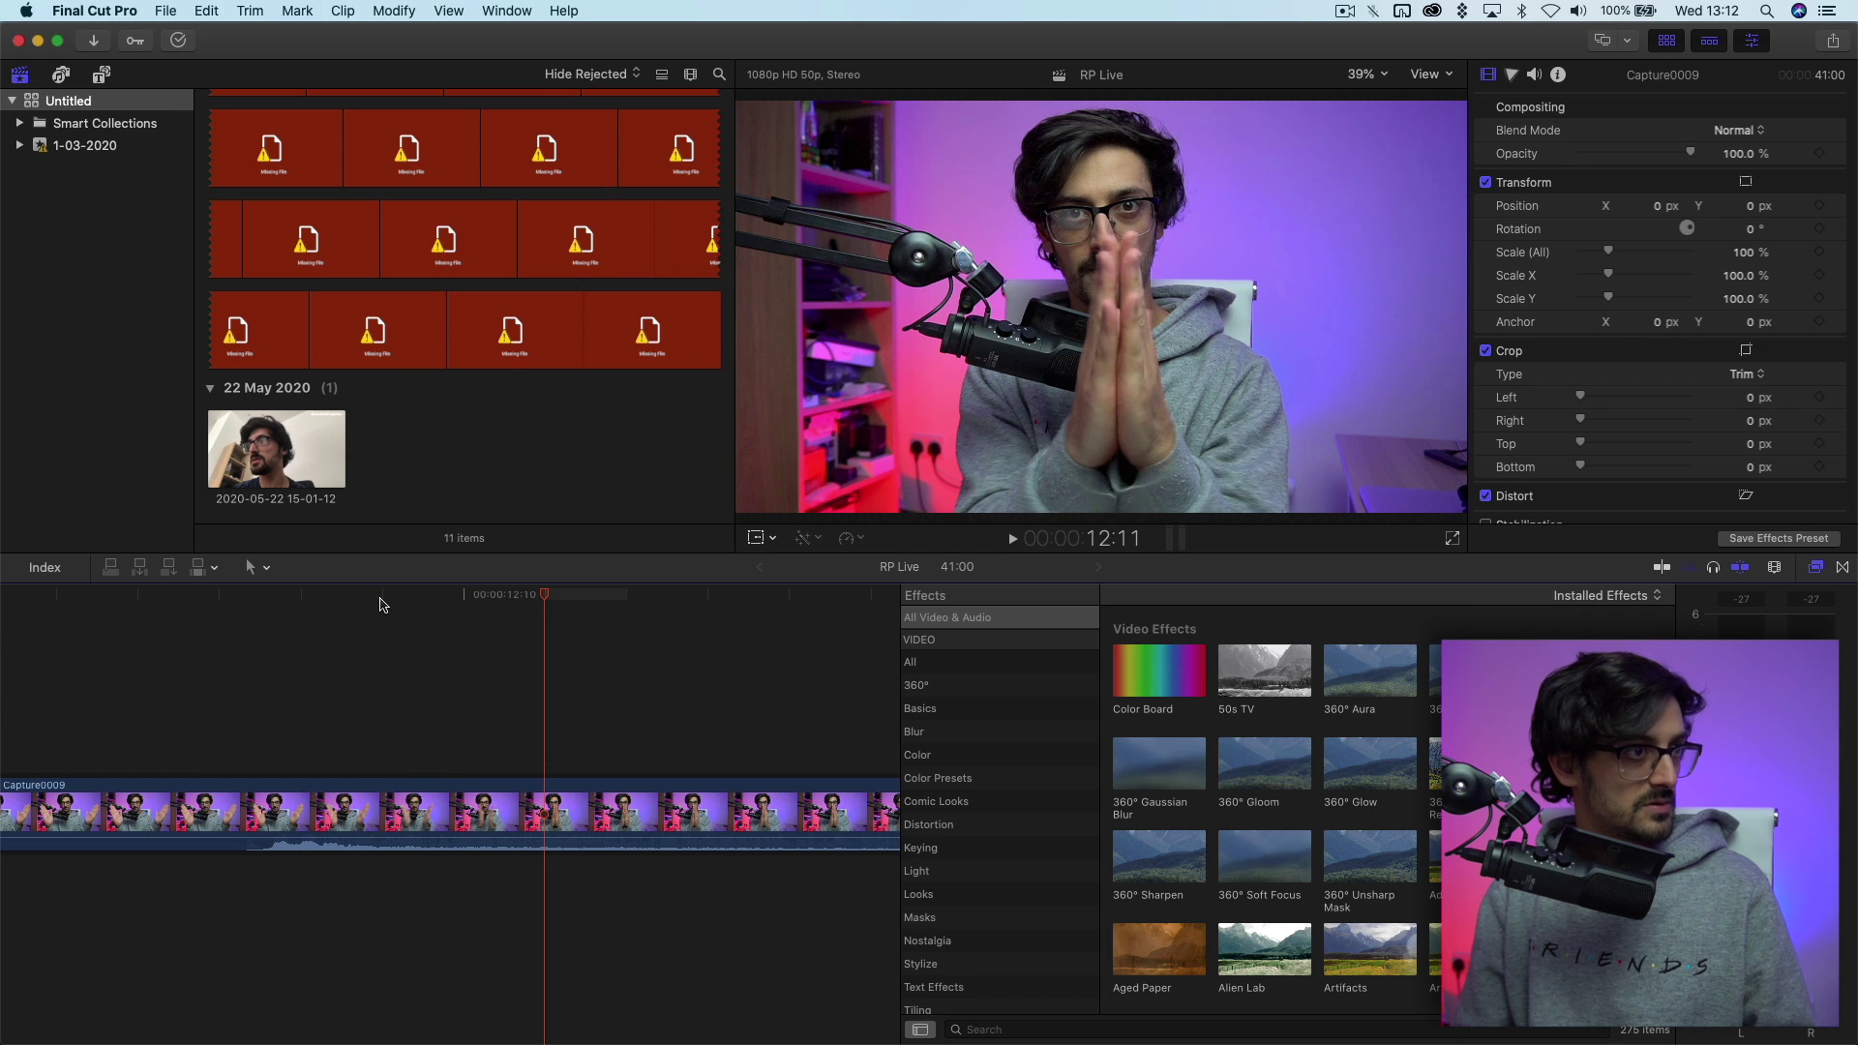
click(547, 799)
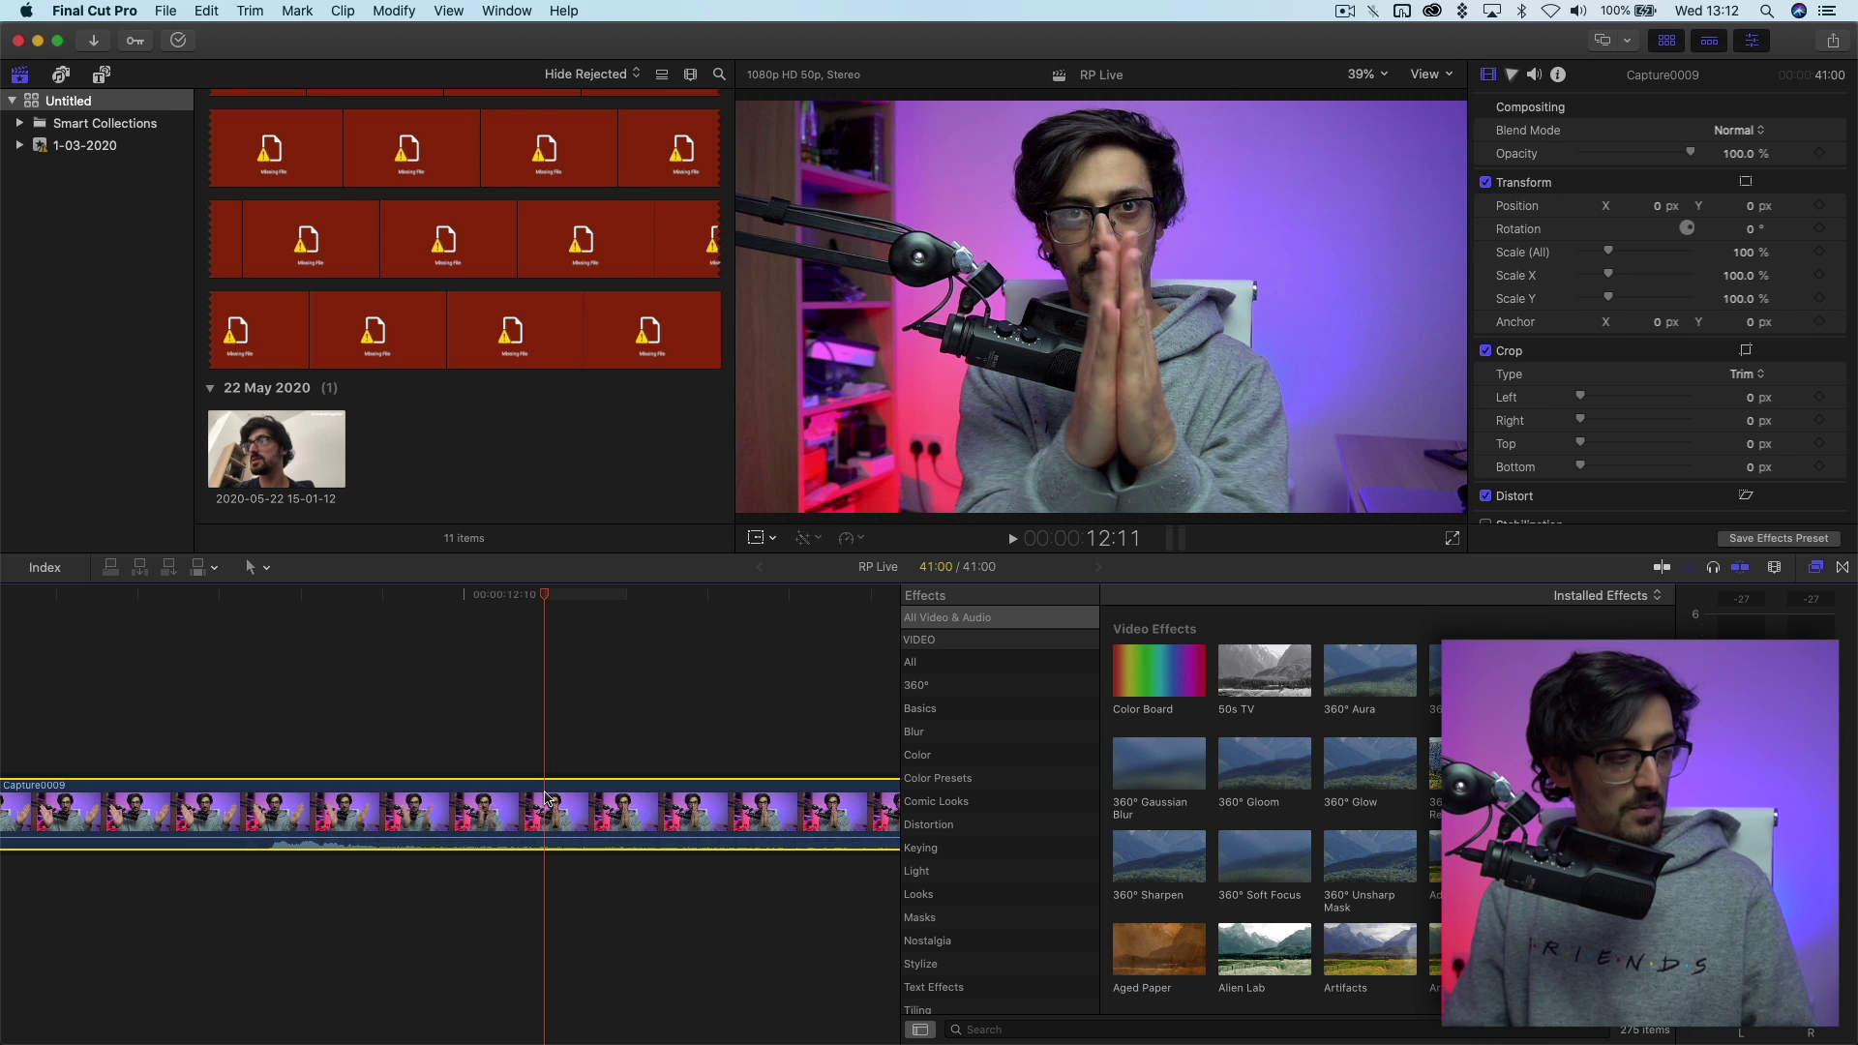
key(m)
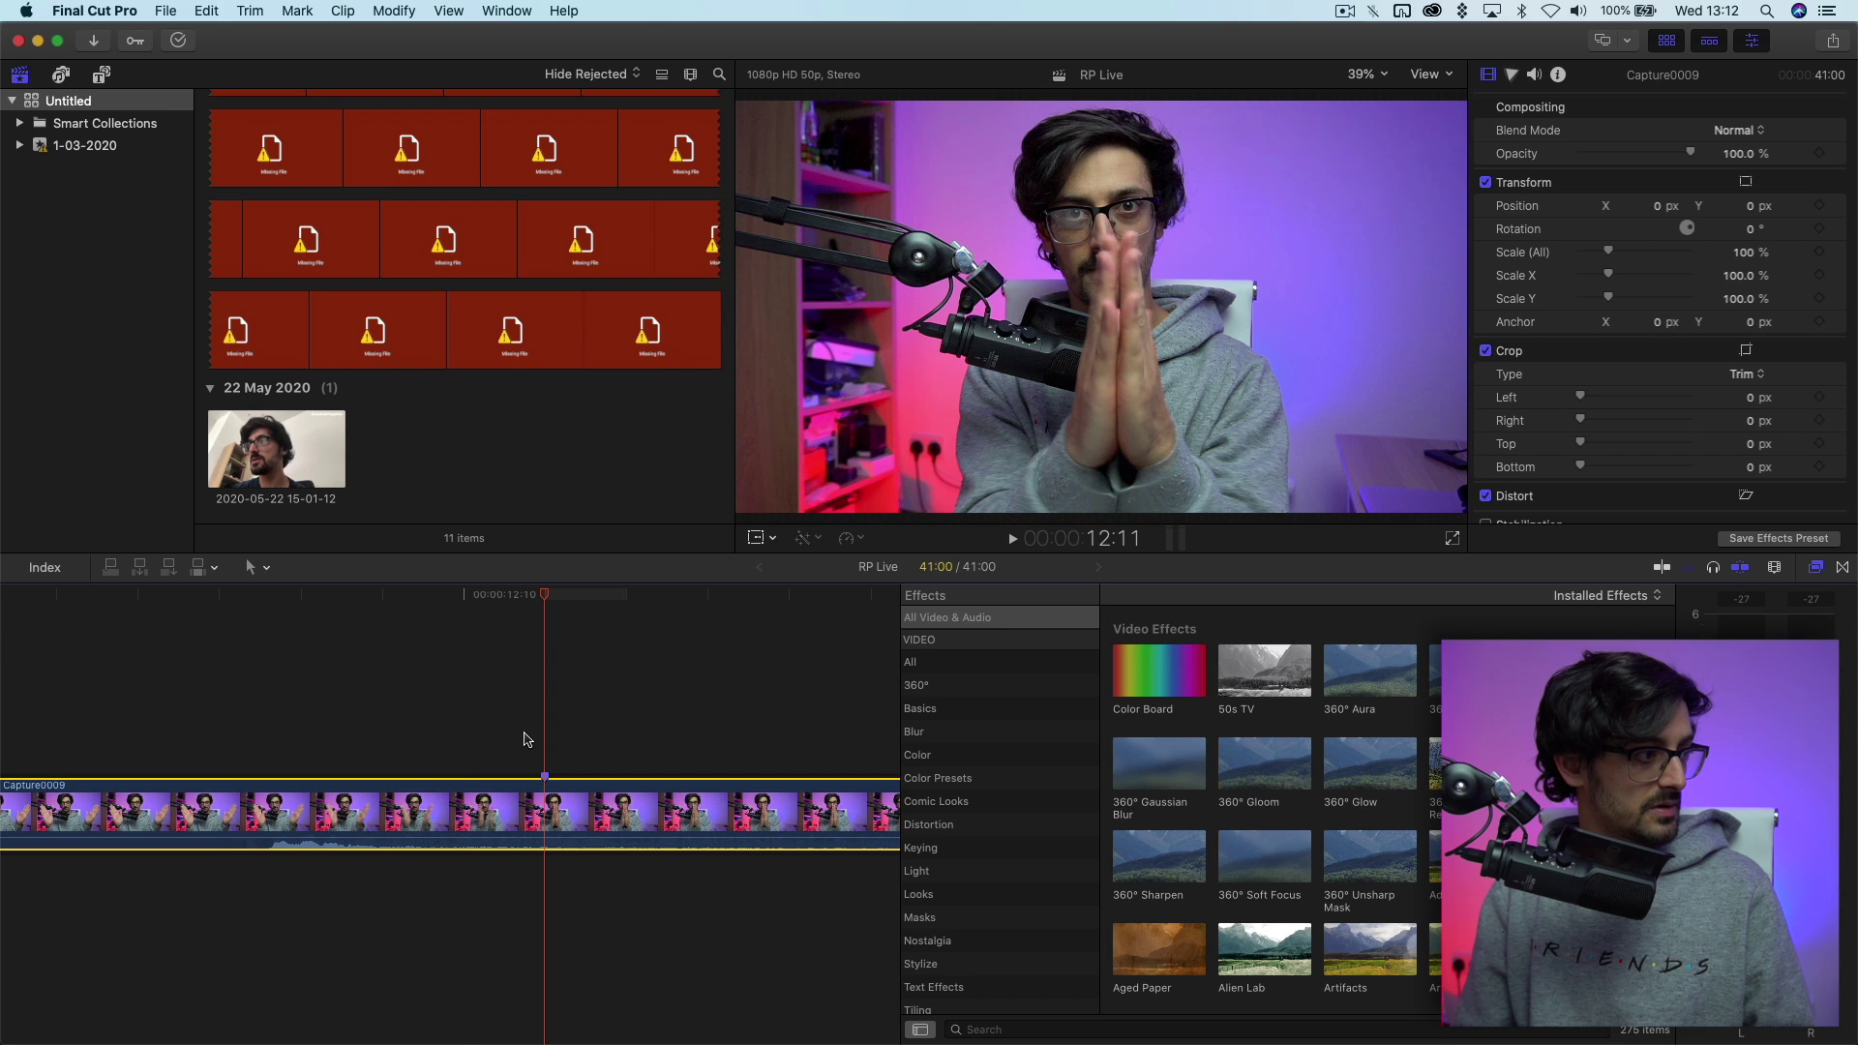
Step: Step frame by frame back and forth to land exactly on the hands meeting at 12:11
key(Left)
key(Left)
key(Left)
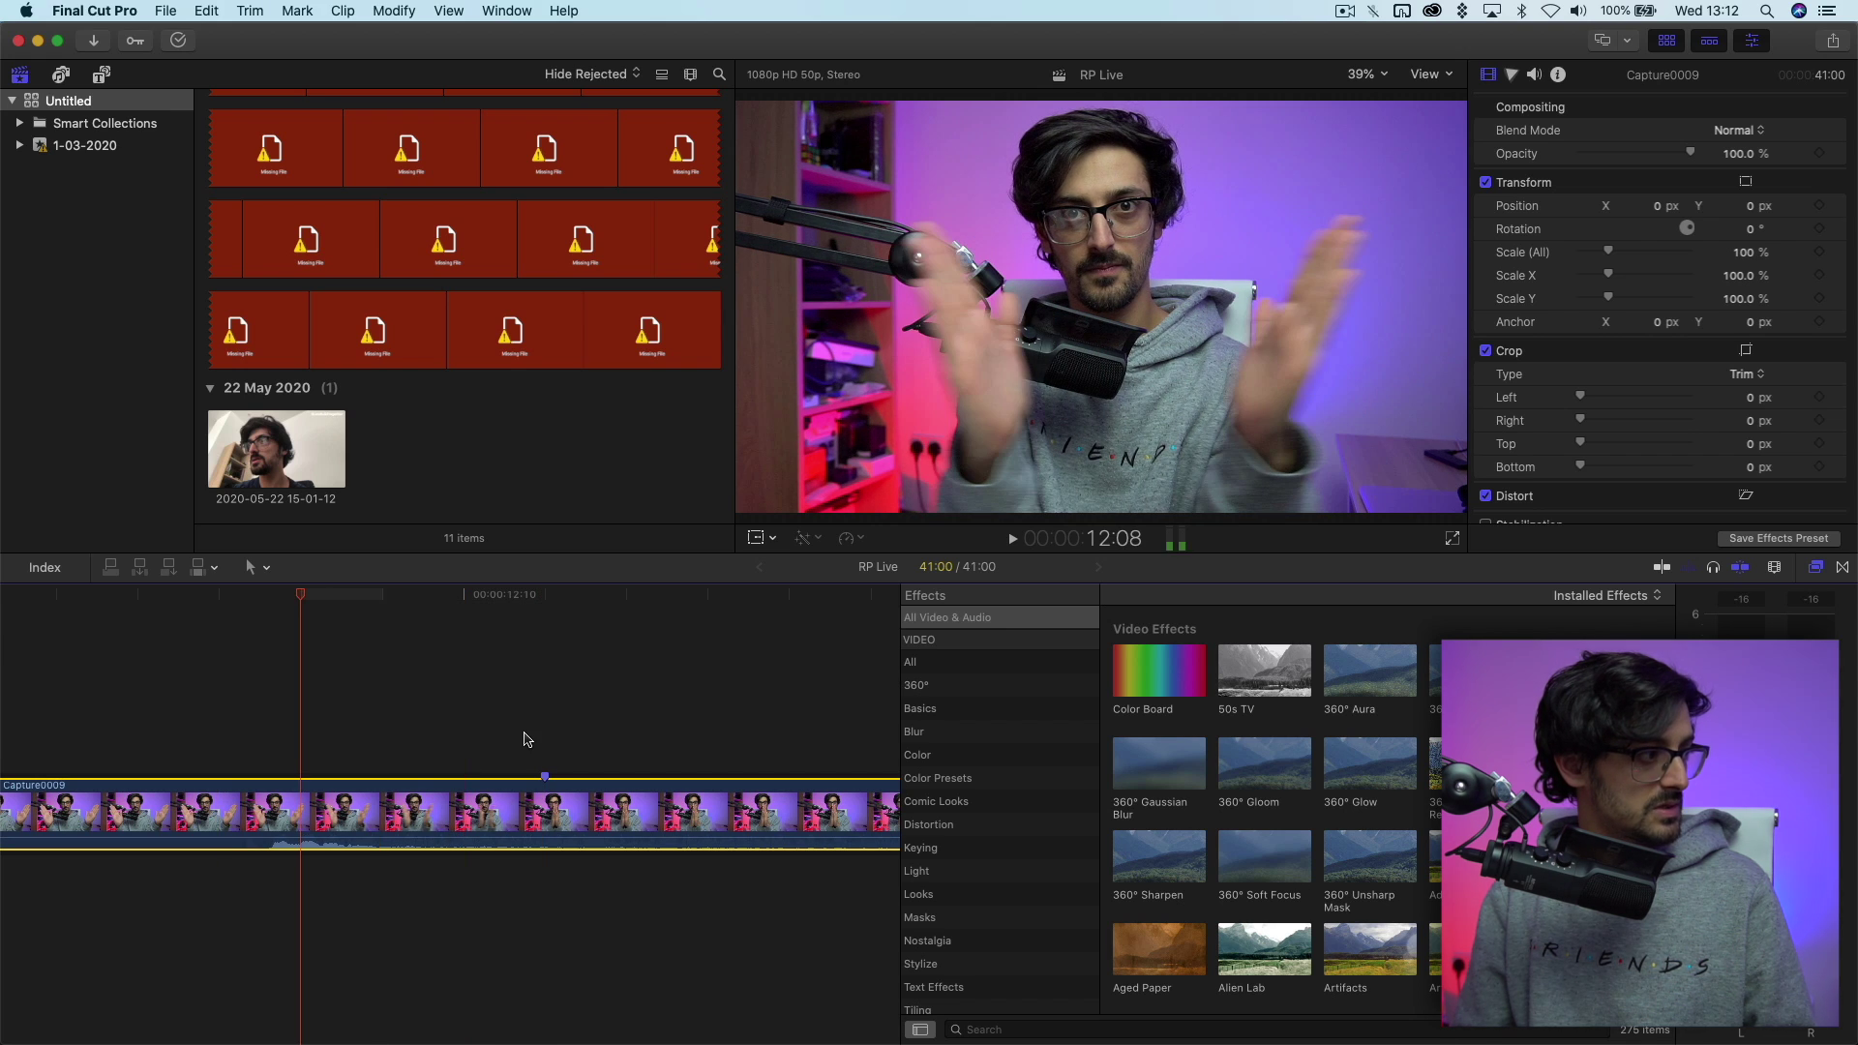
key(Left)
key(Right)
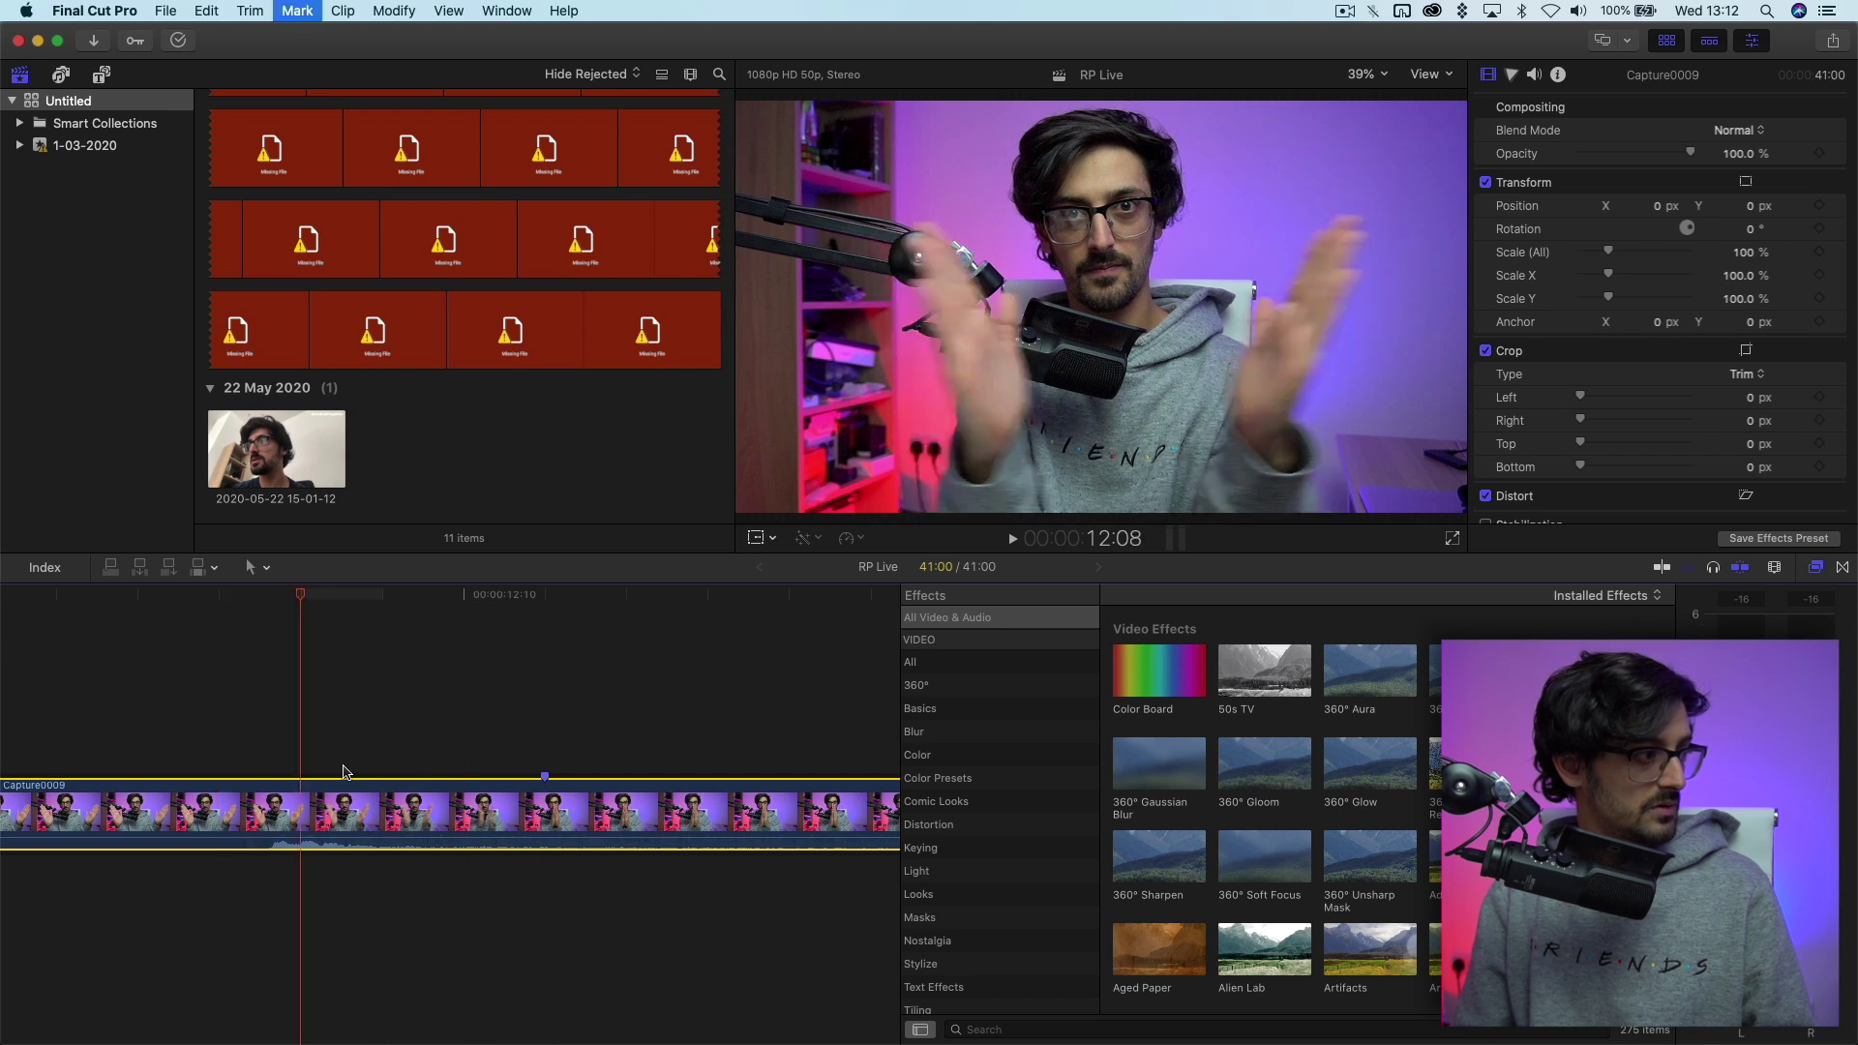
key(Left)
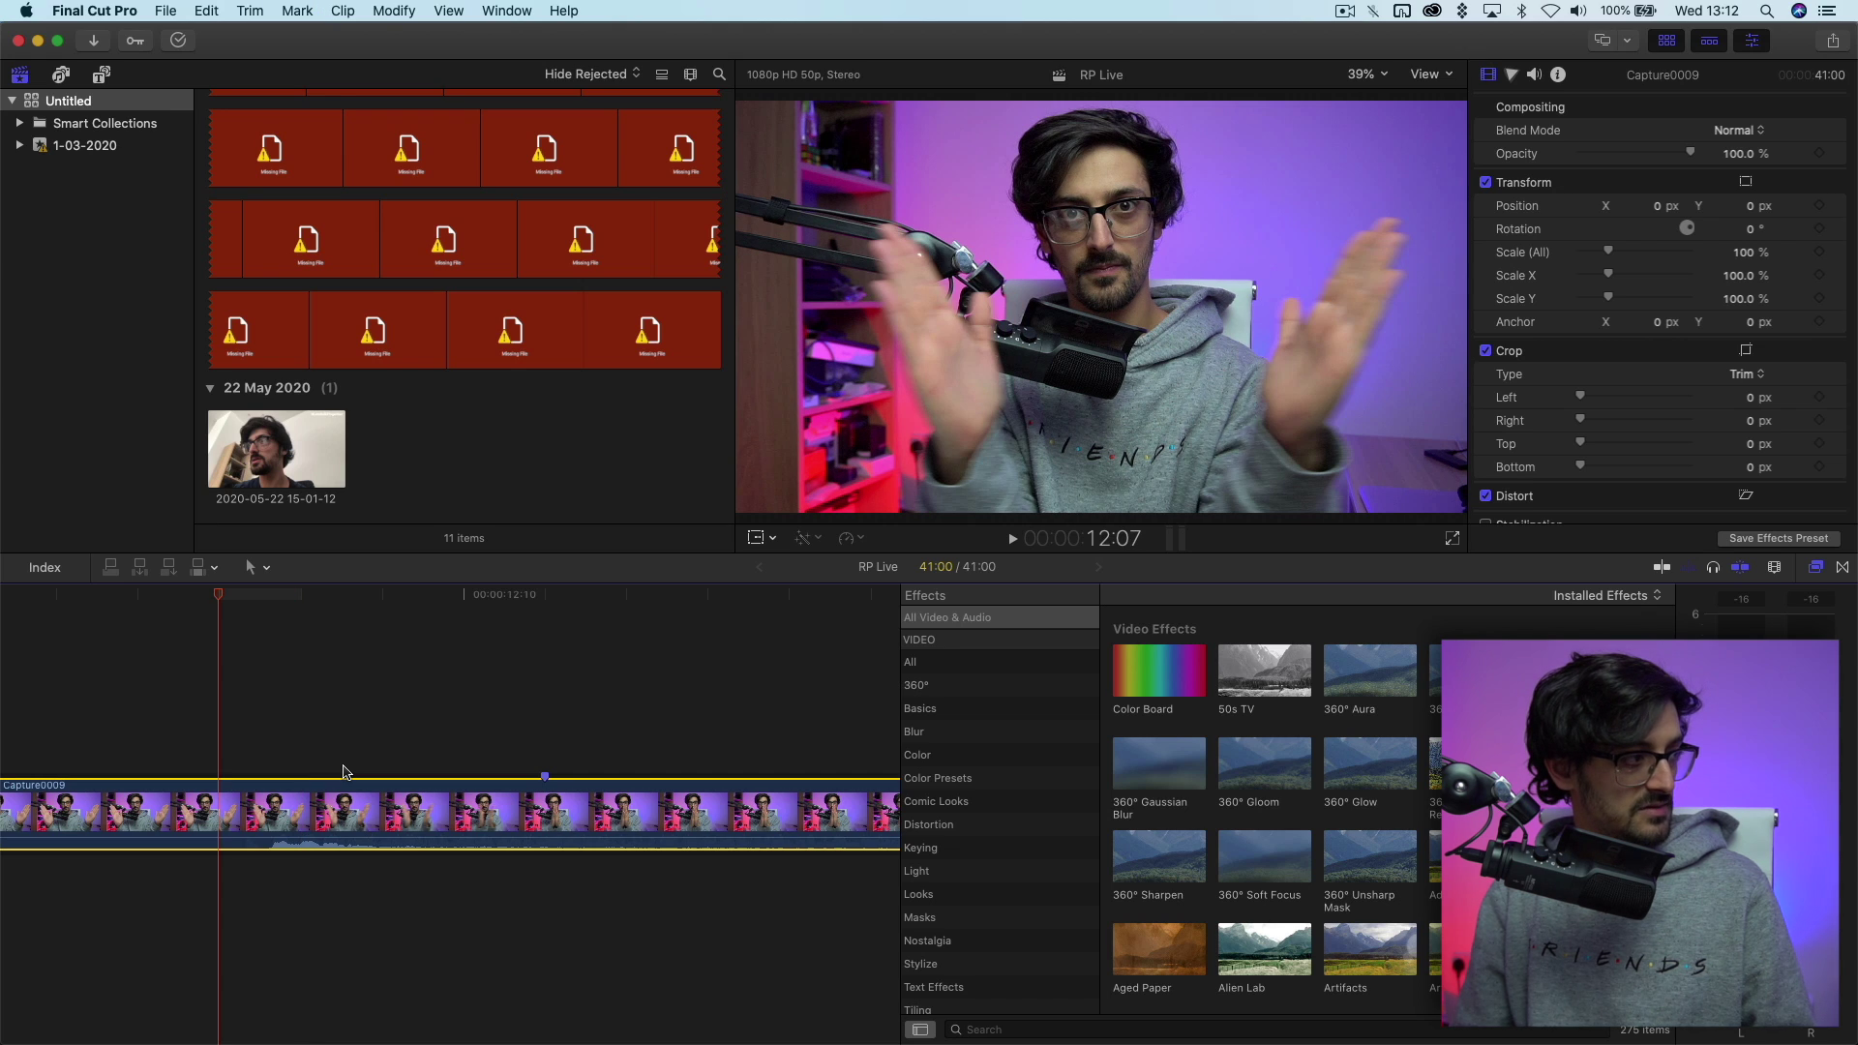
key(Right)
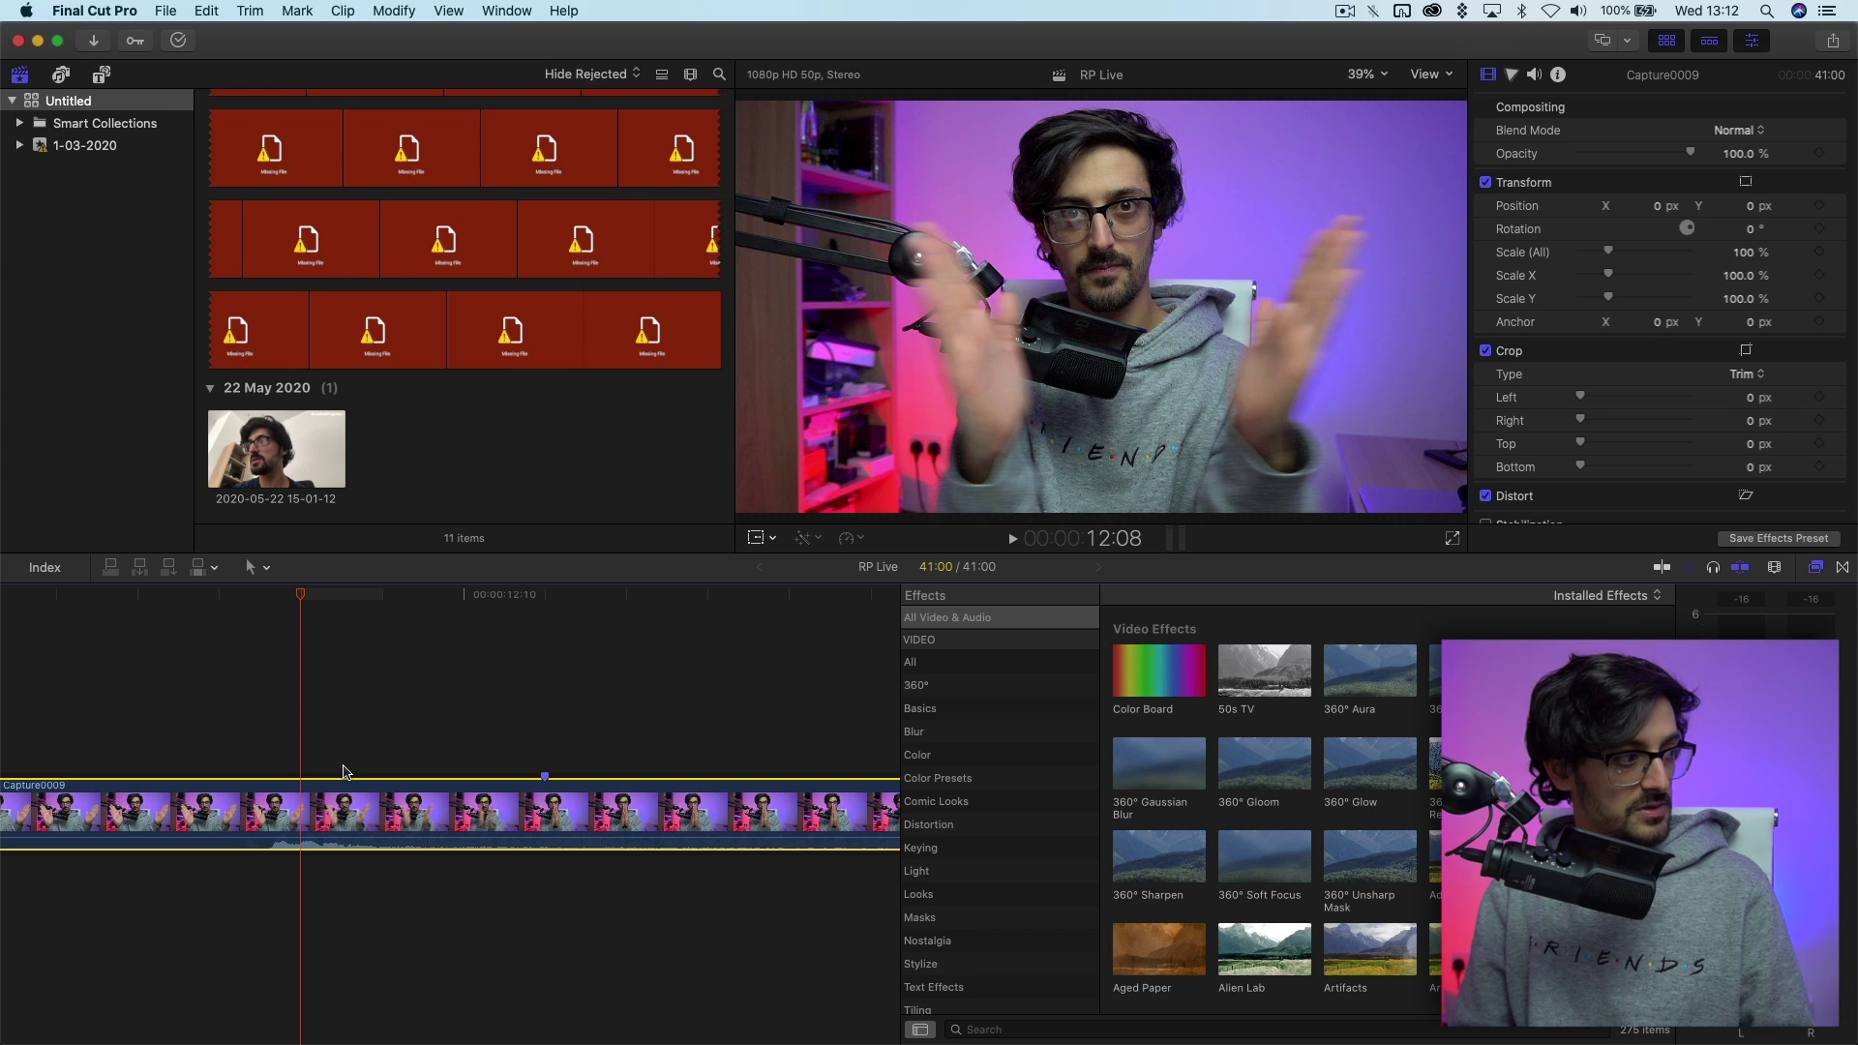
key(Right)
key(Right)
key(Right)
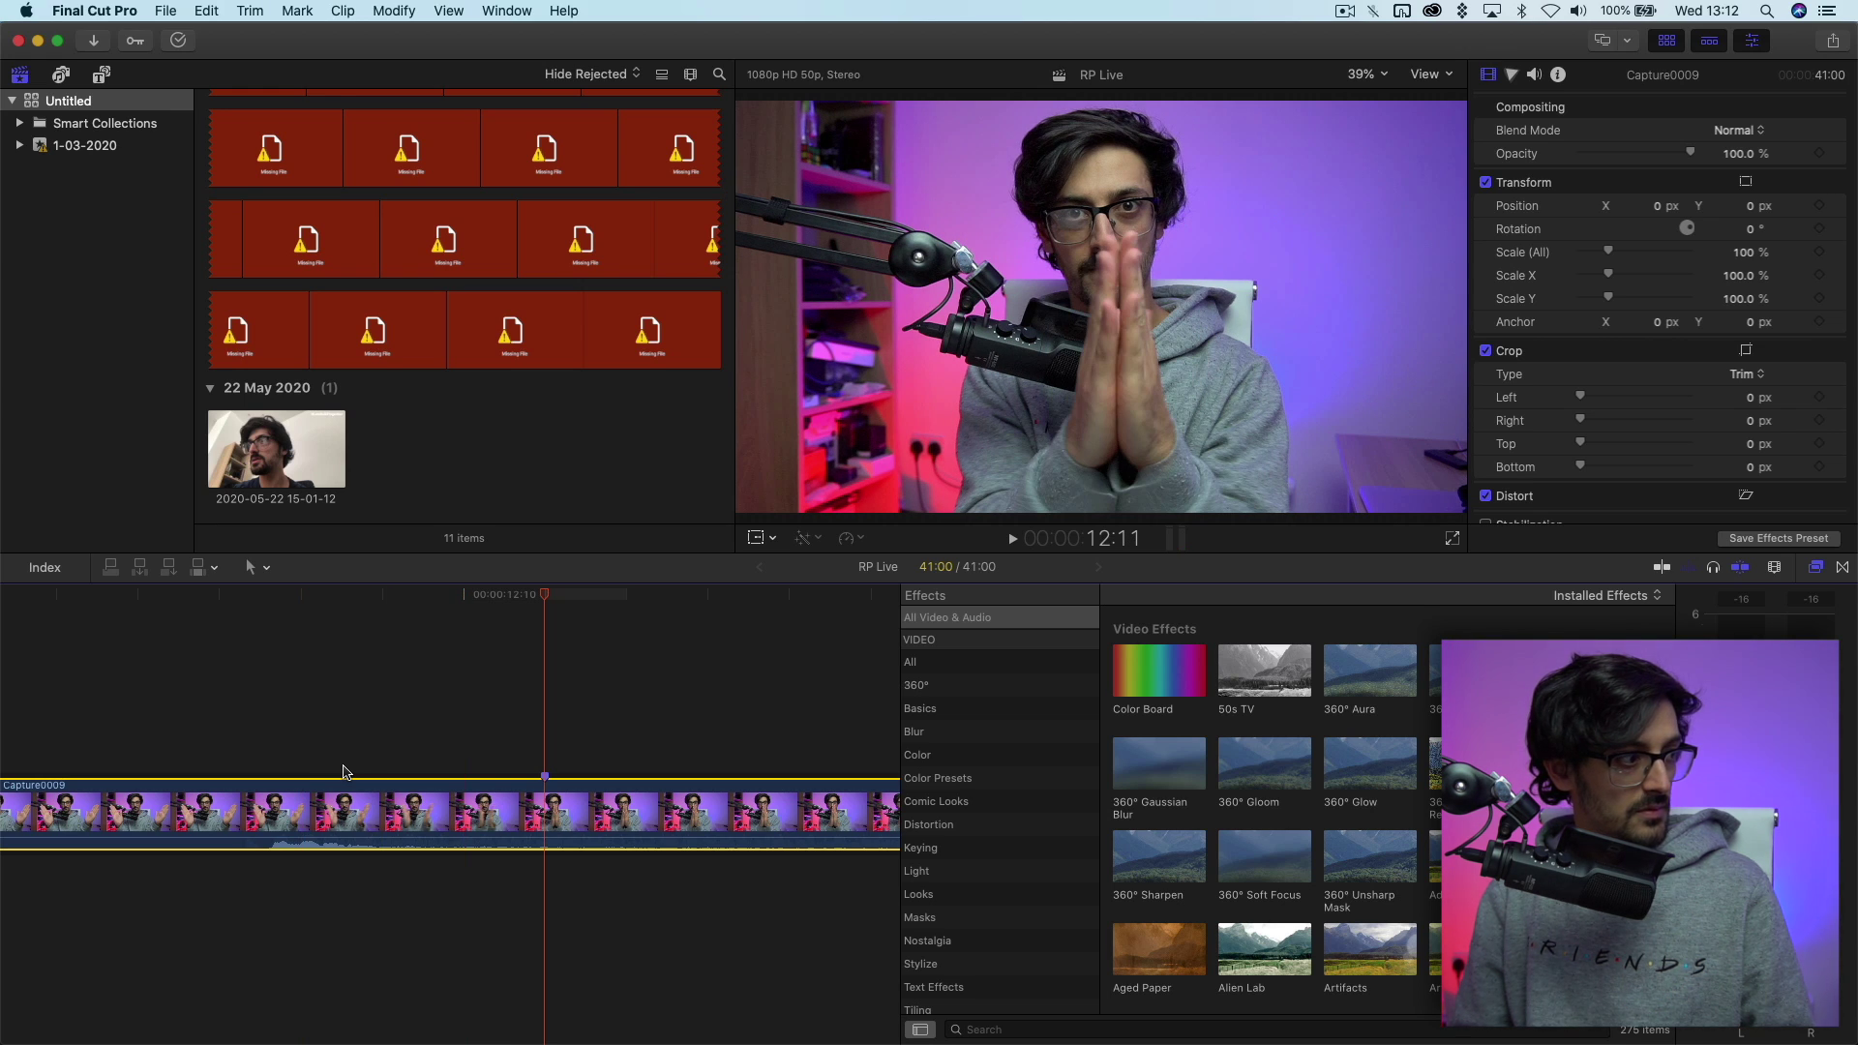
Step: Detach Capture0009's audio and drag the audio clip later than the video
right_click(460, 811)
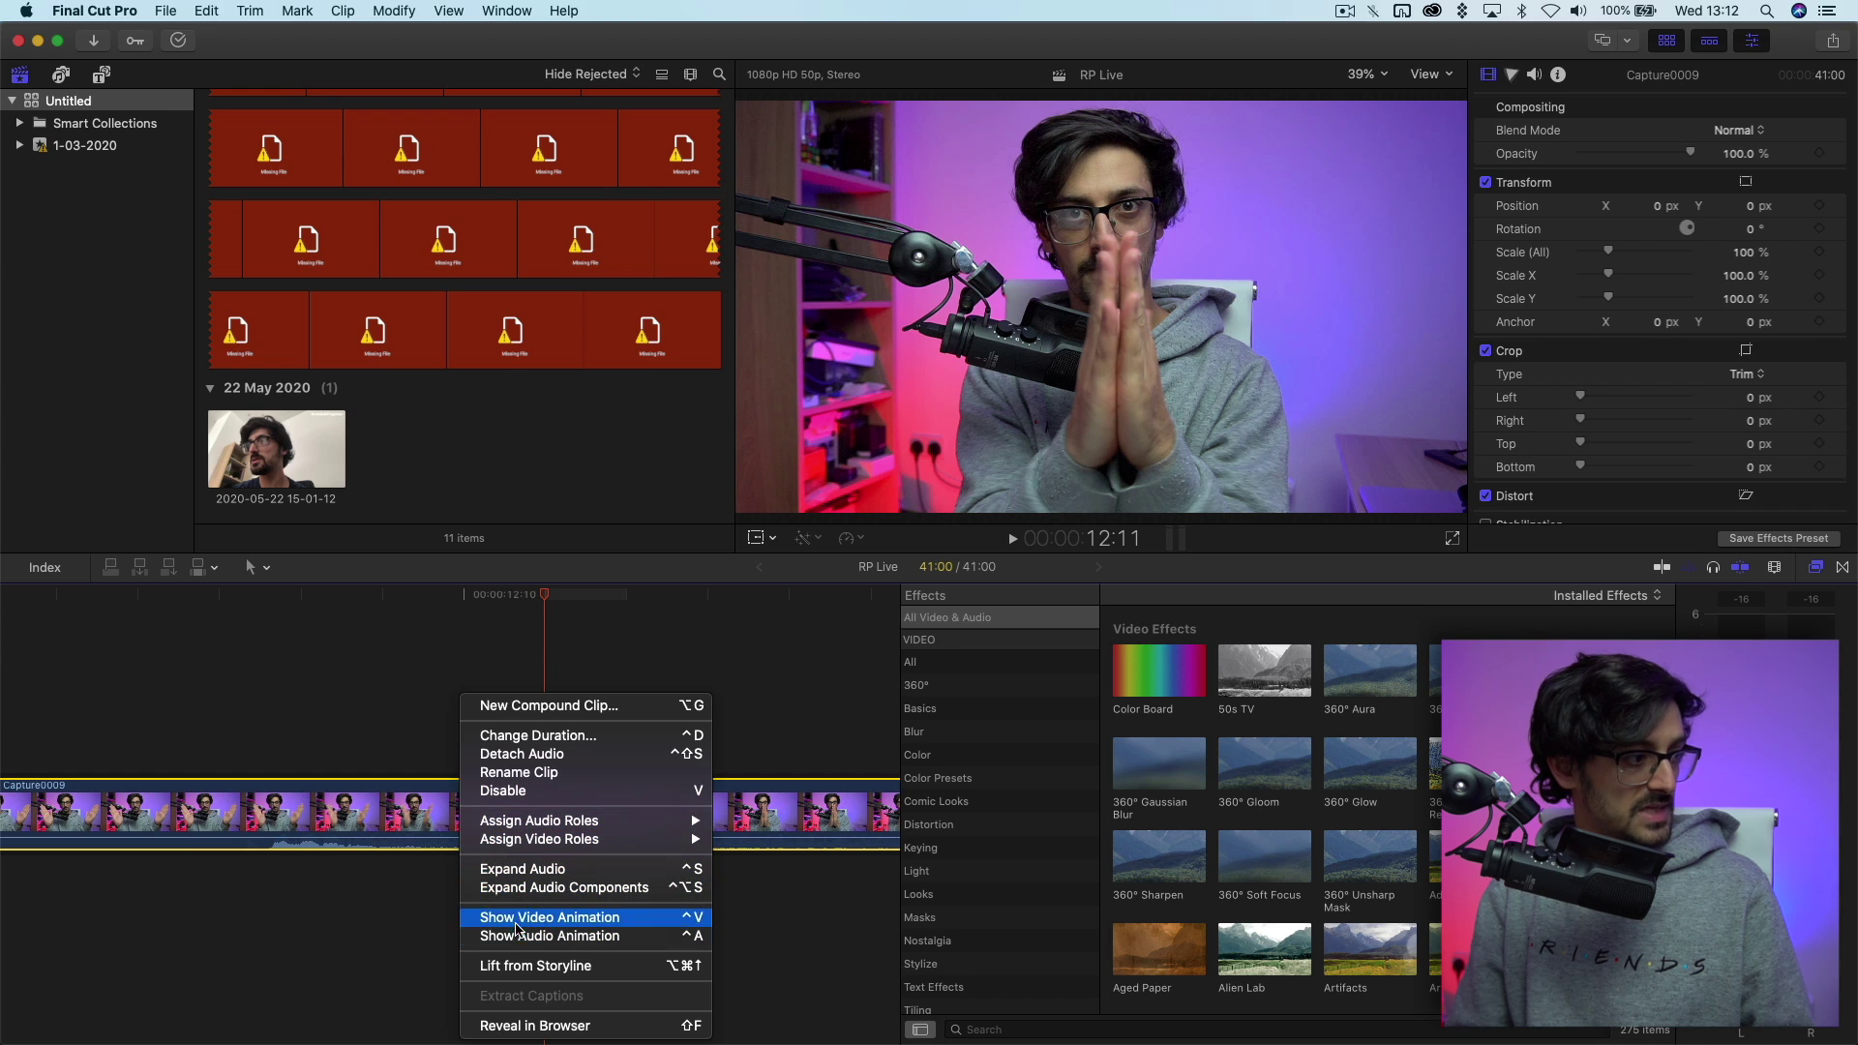
click(542, 755)
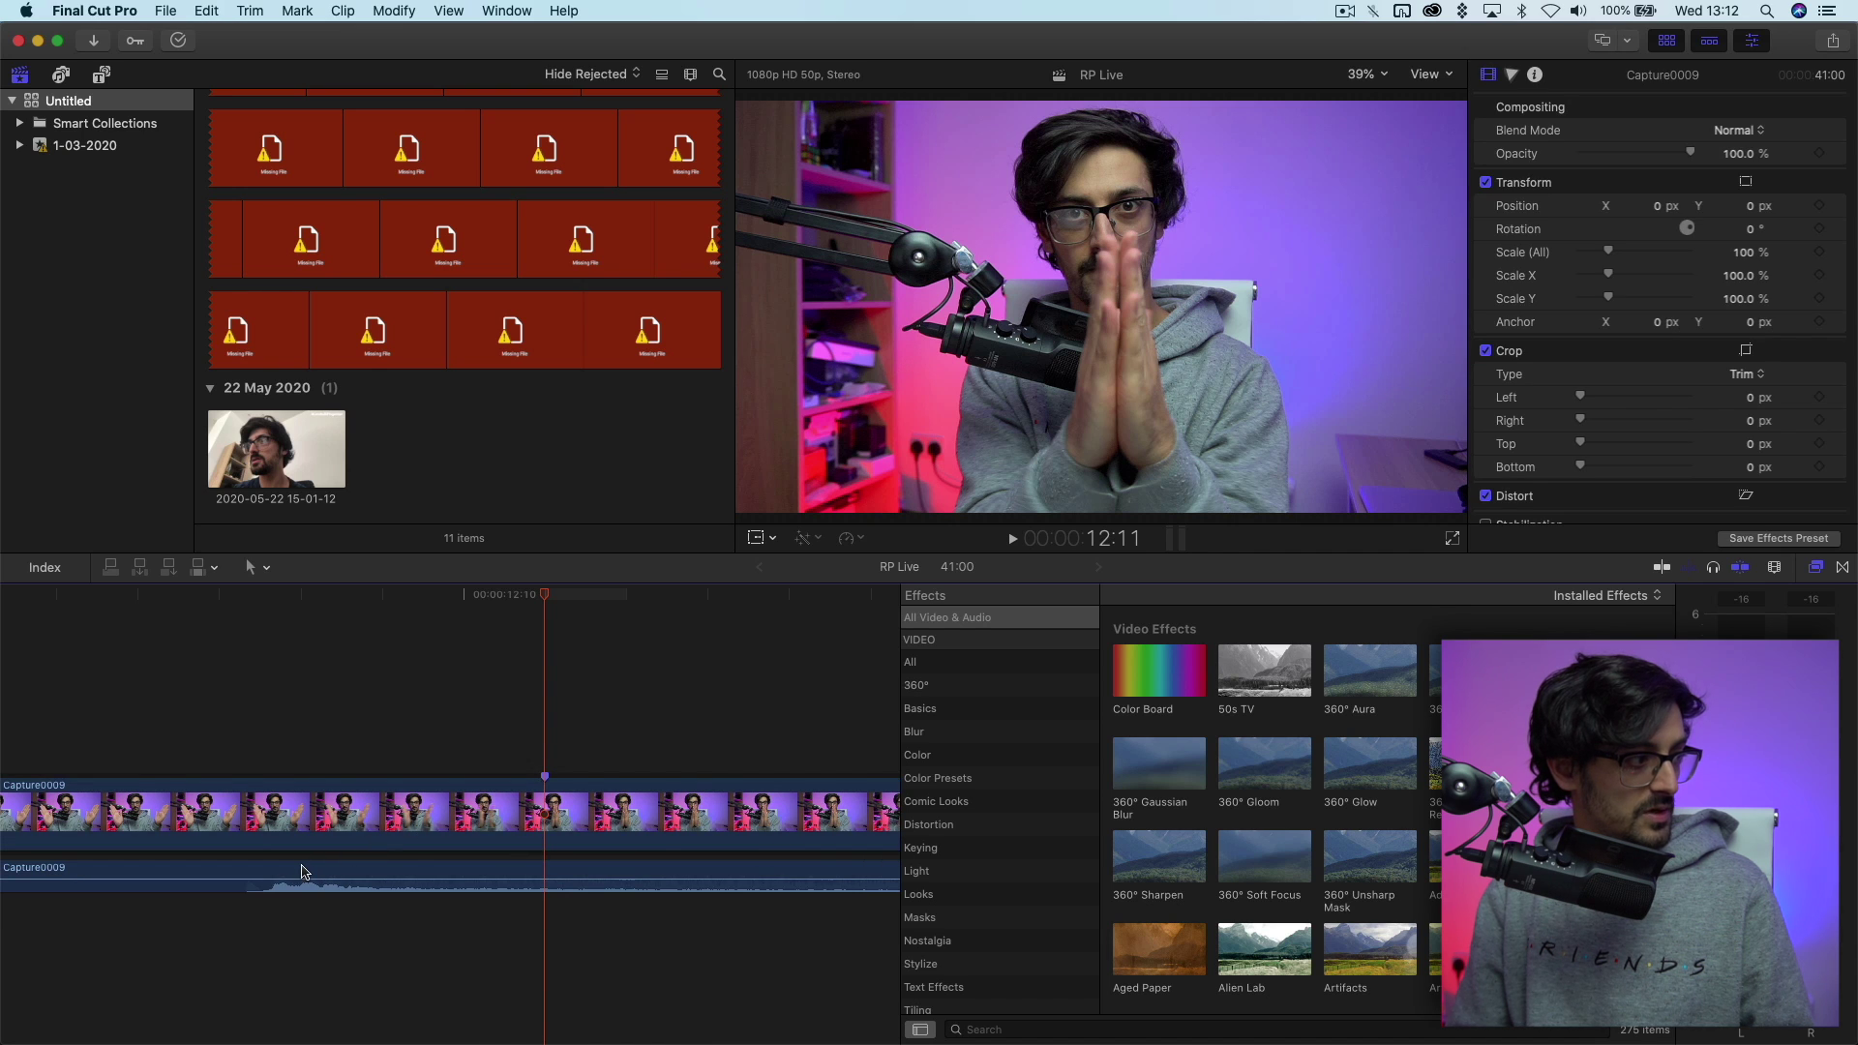
drag(303, 872, 571, 863)
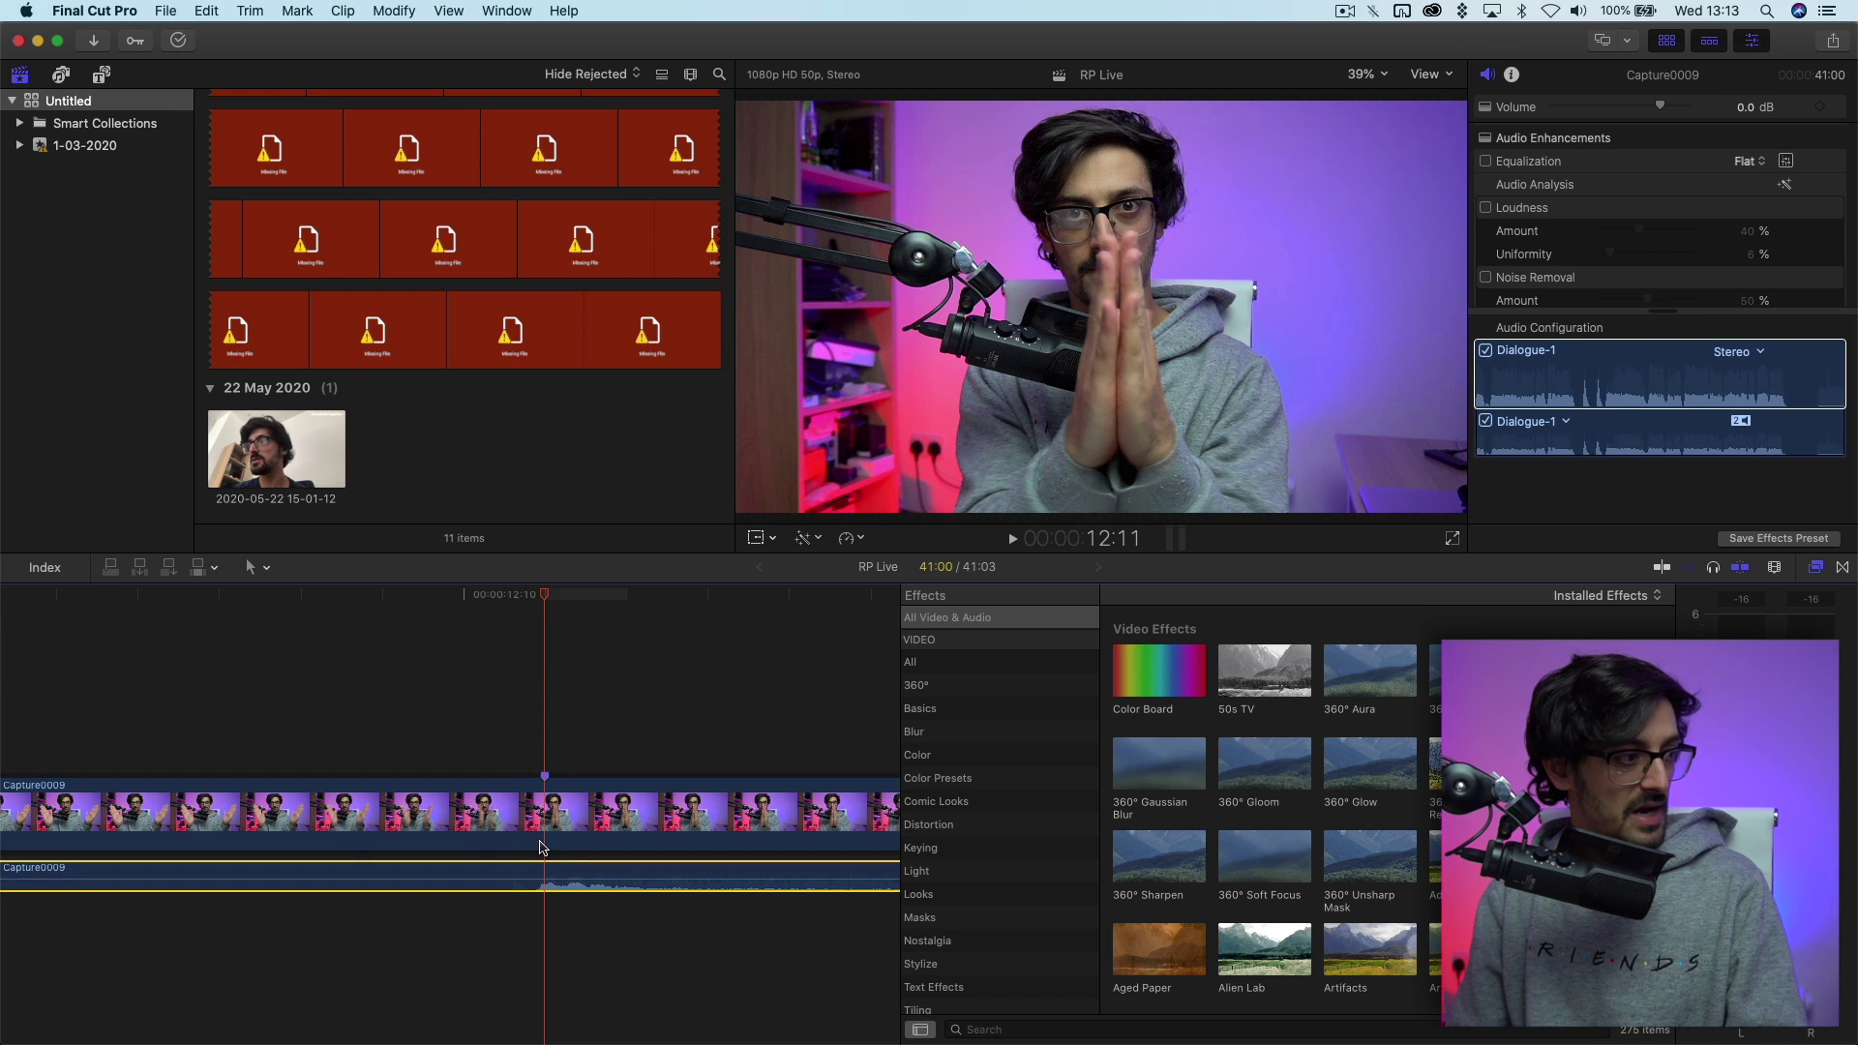
Step: Return the playhead to the start and play the edit back
scroll(369, 795, left, 15)
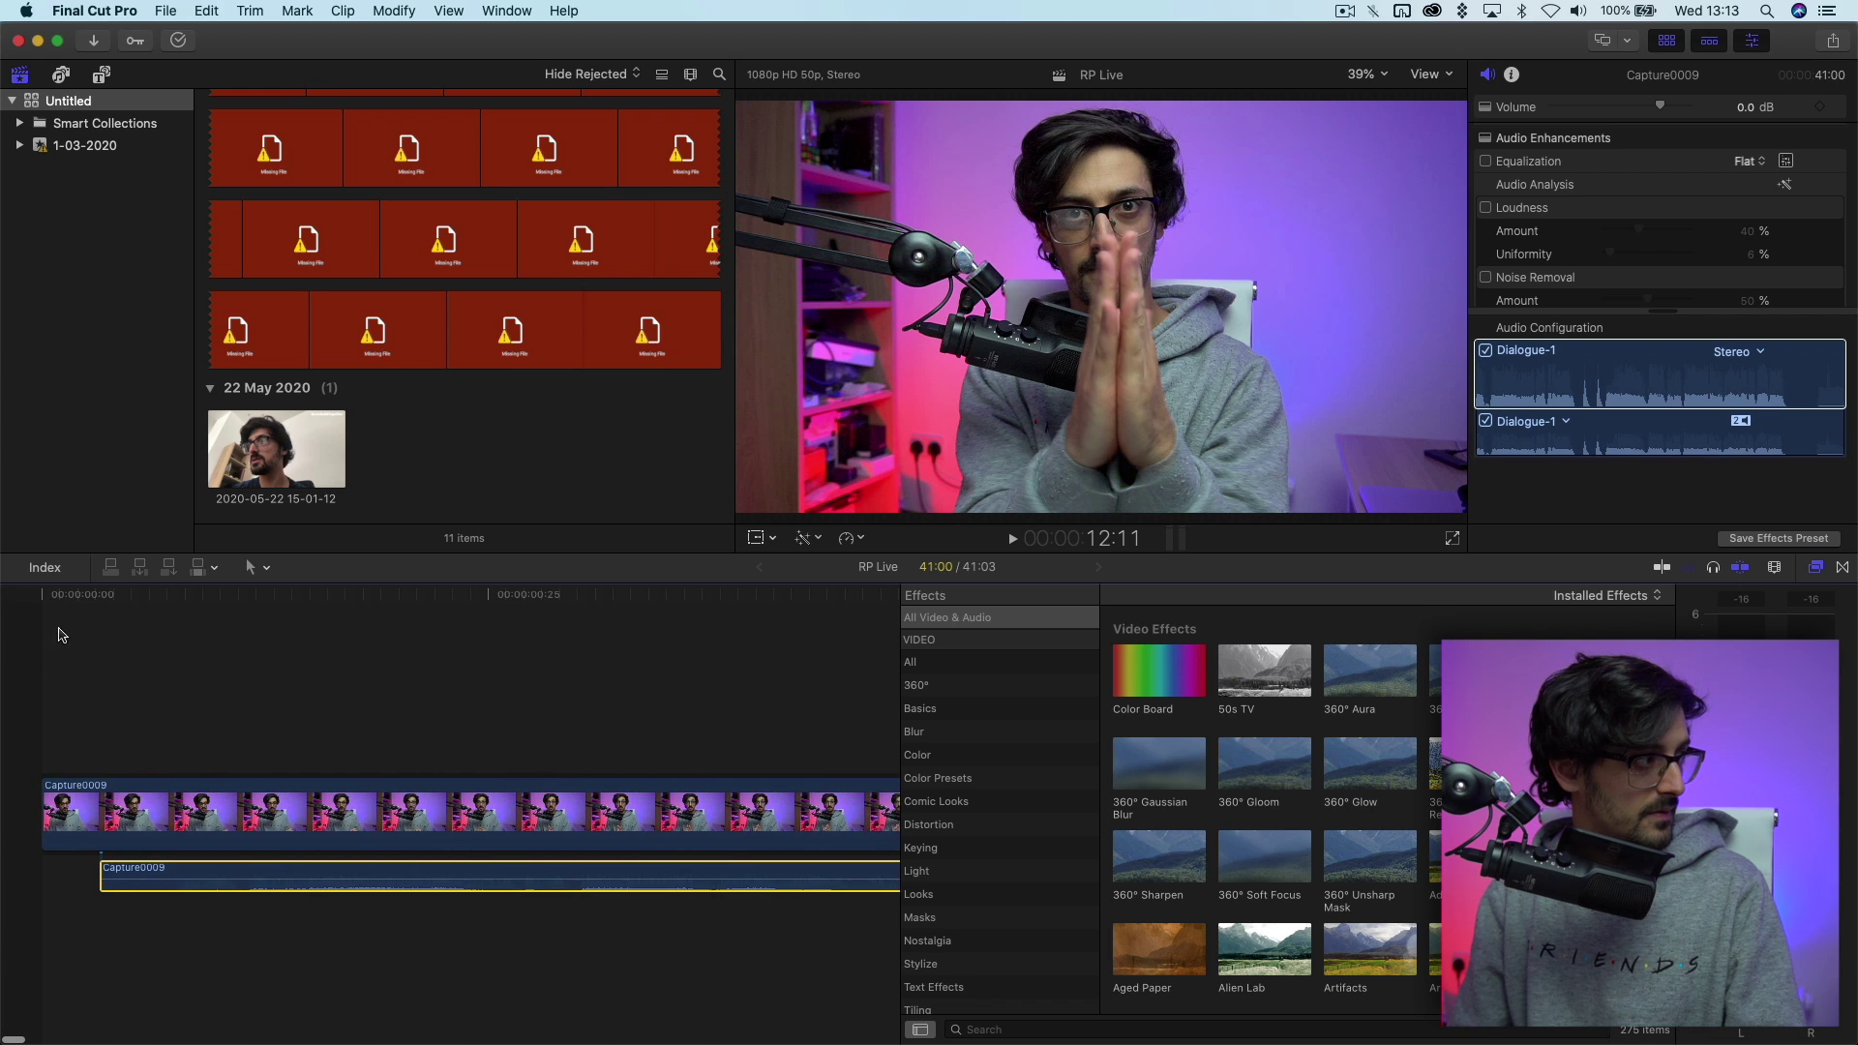
drag(73, 596, 41, 598)
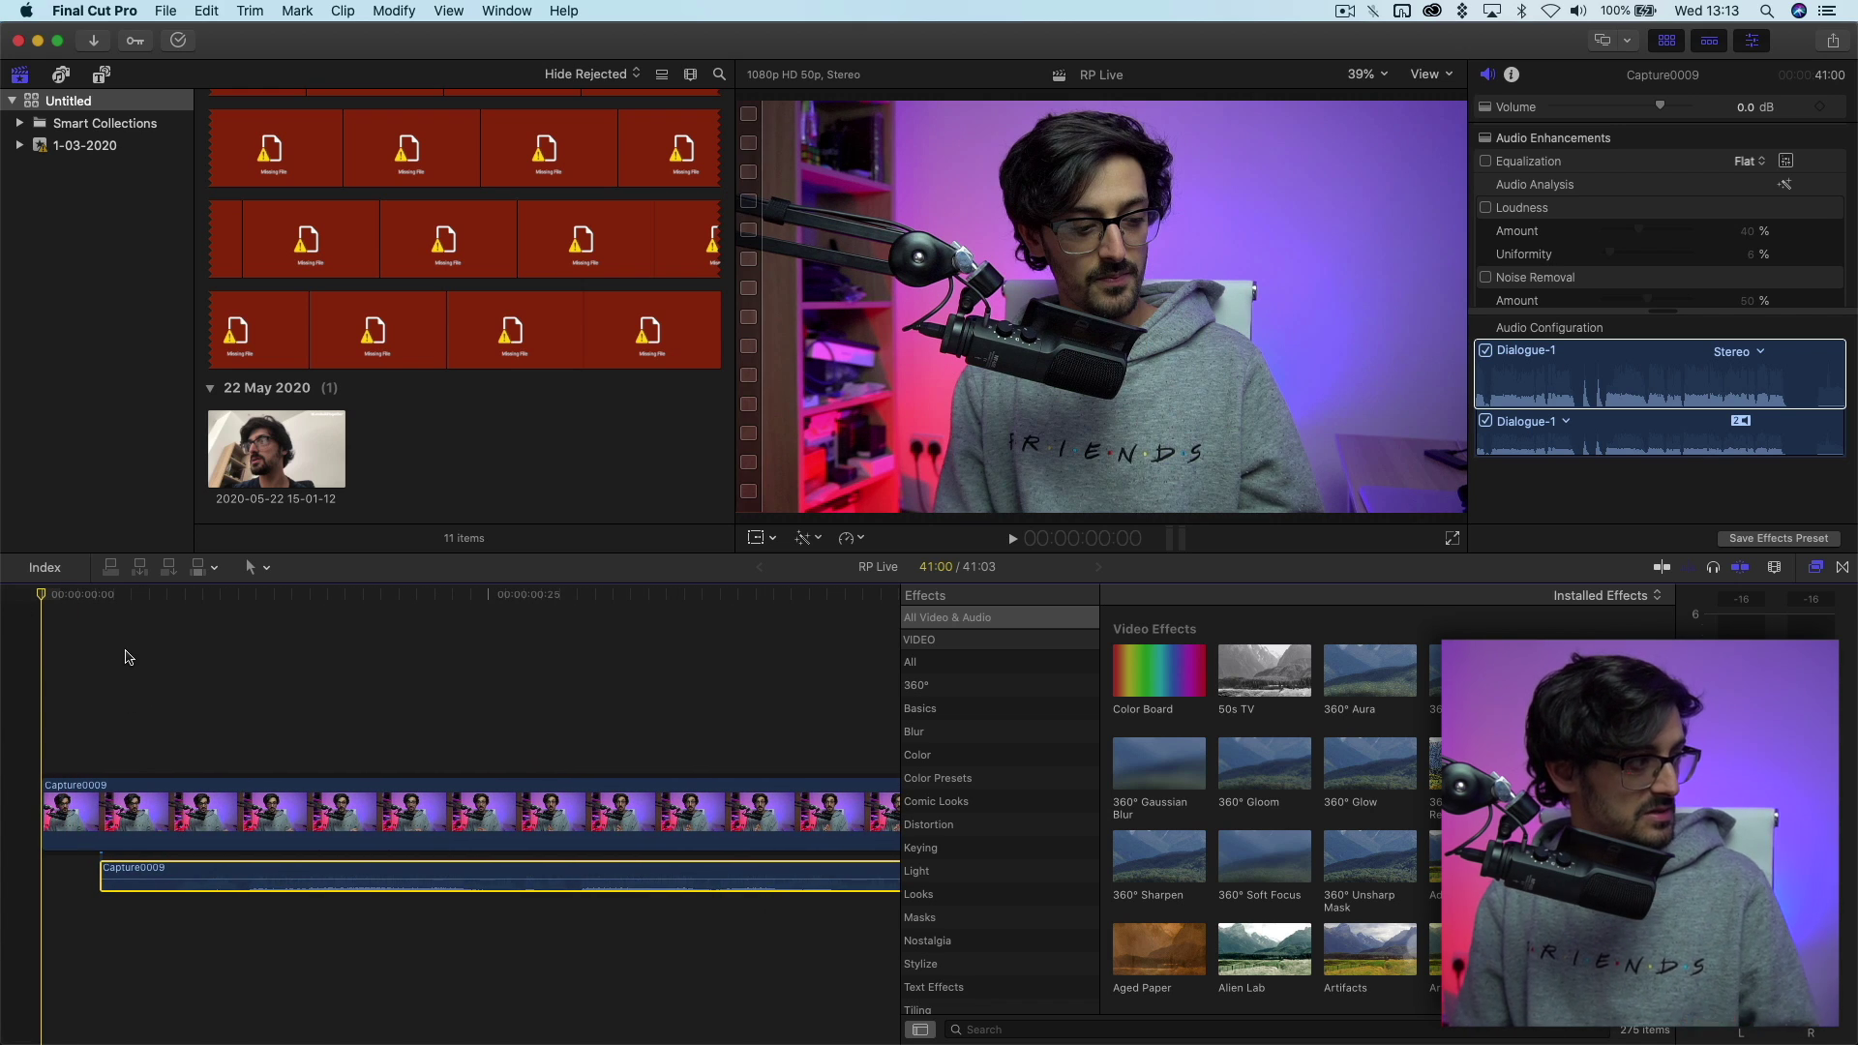
key(space)
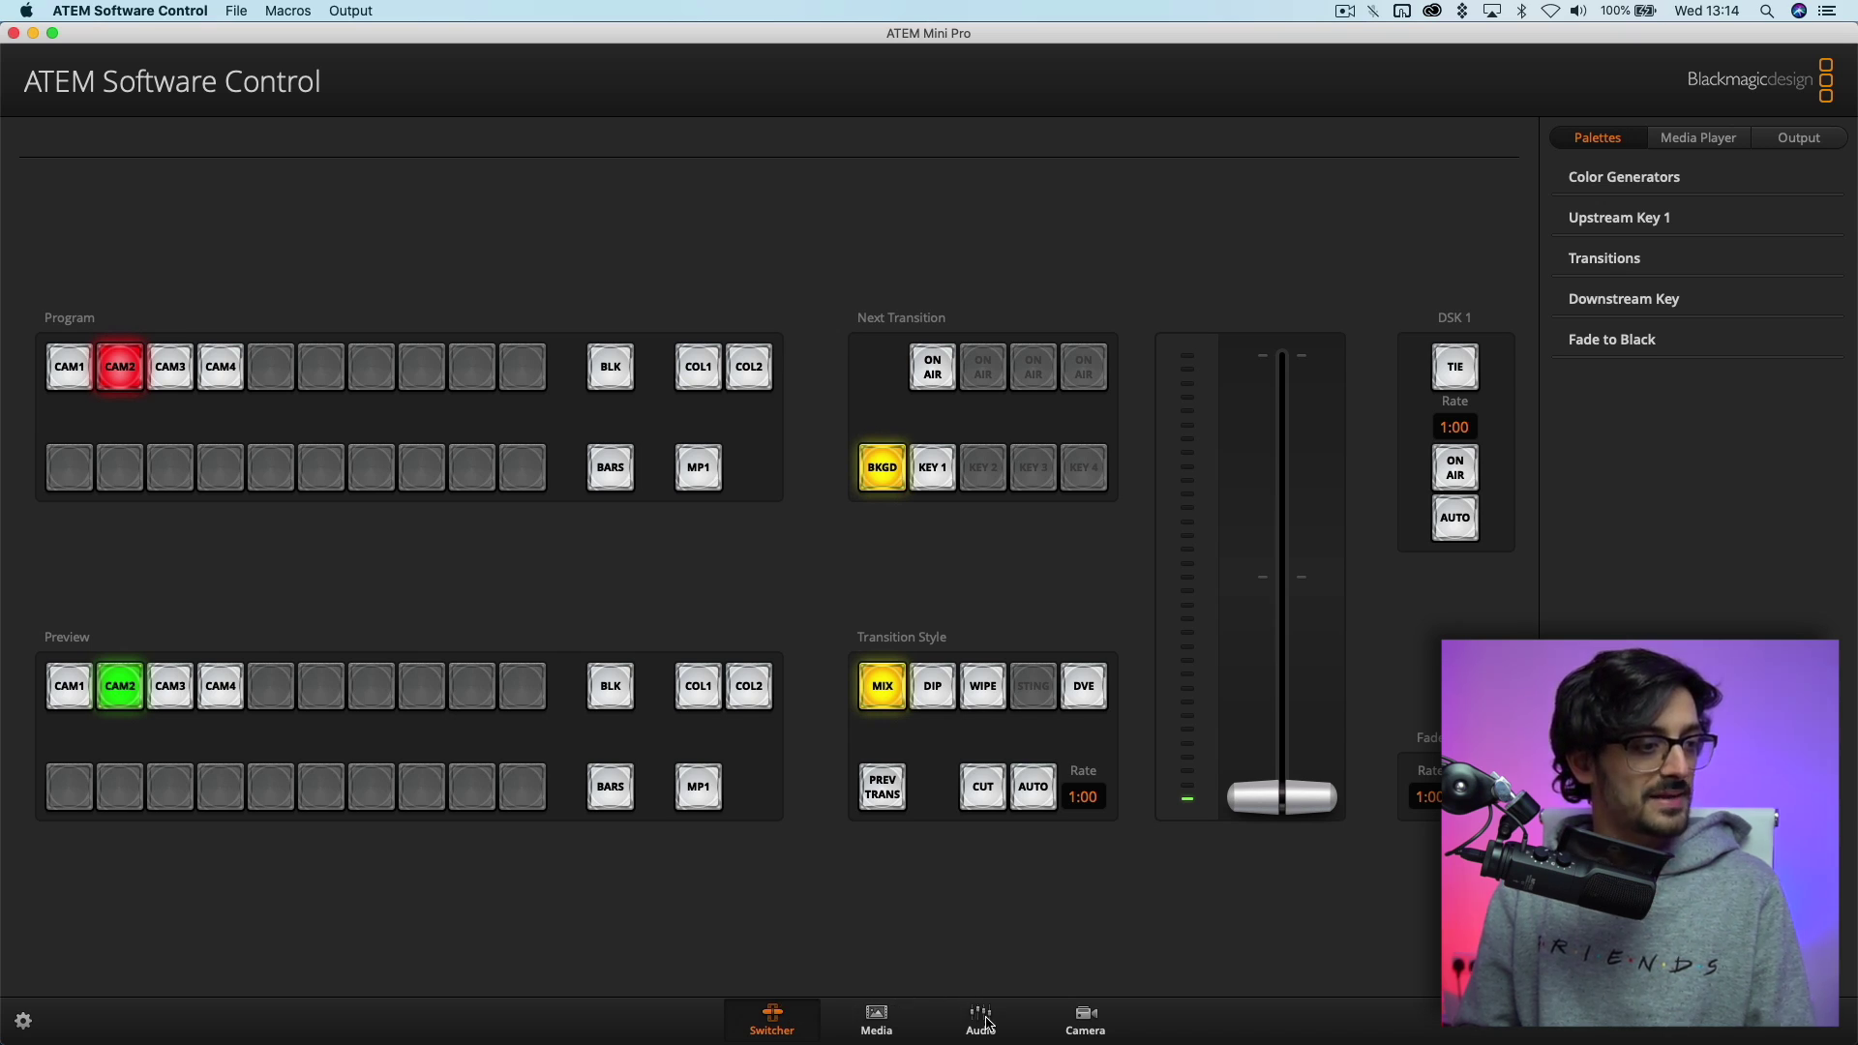
Step: On the Audio page, set Mic 2's input delay to 3 frames and close Input Settings
click(988, 1024)
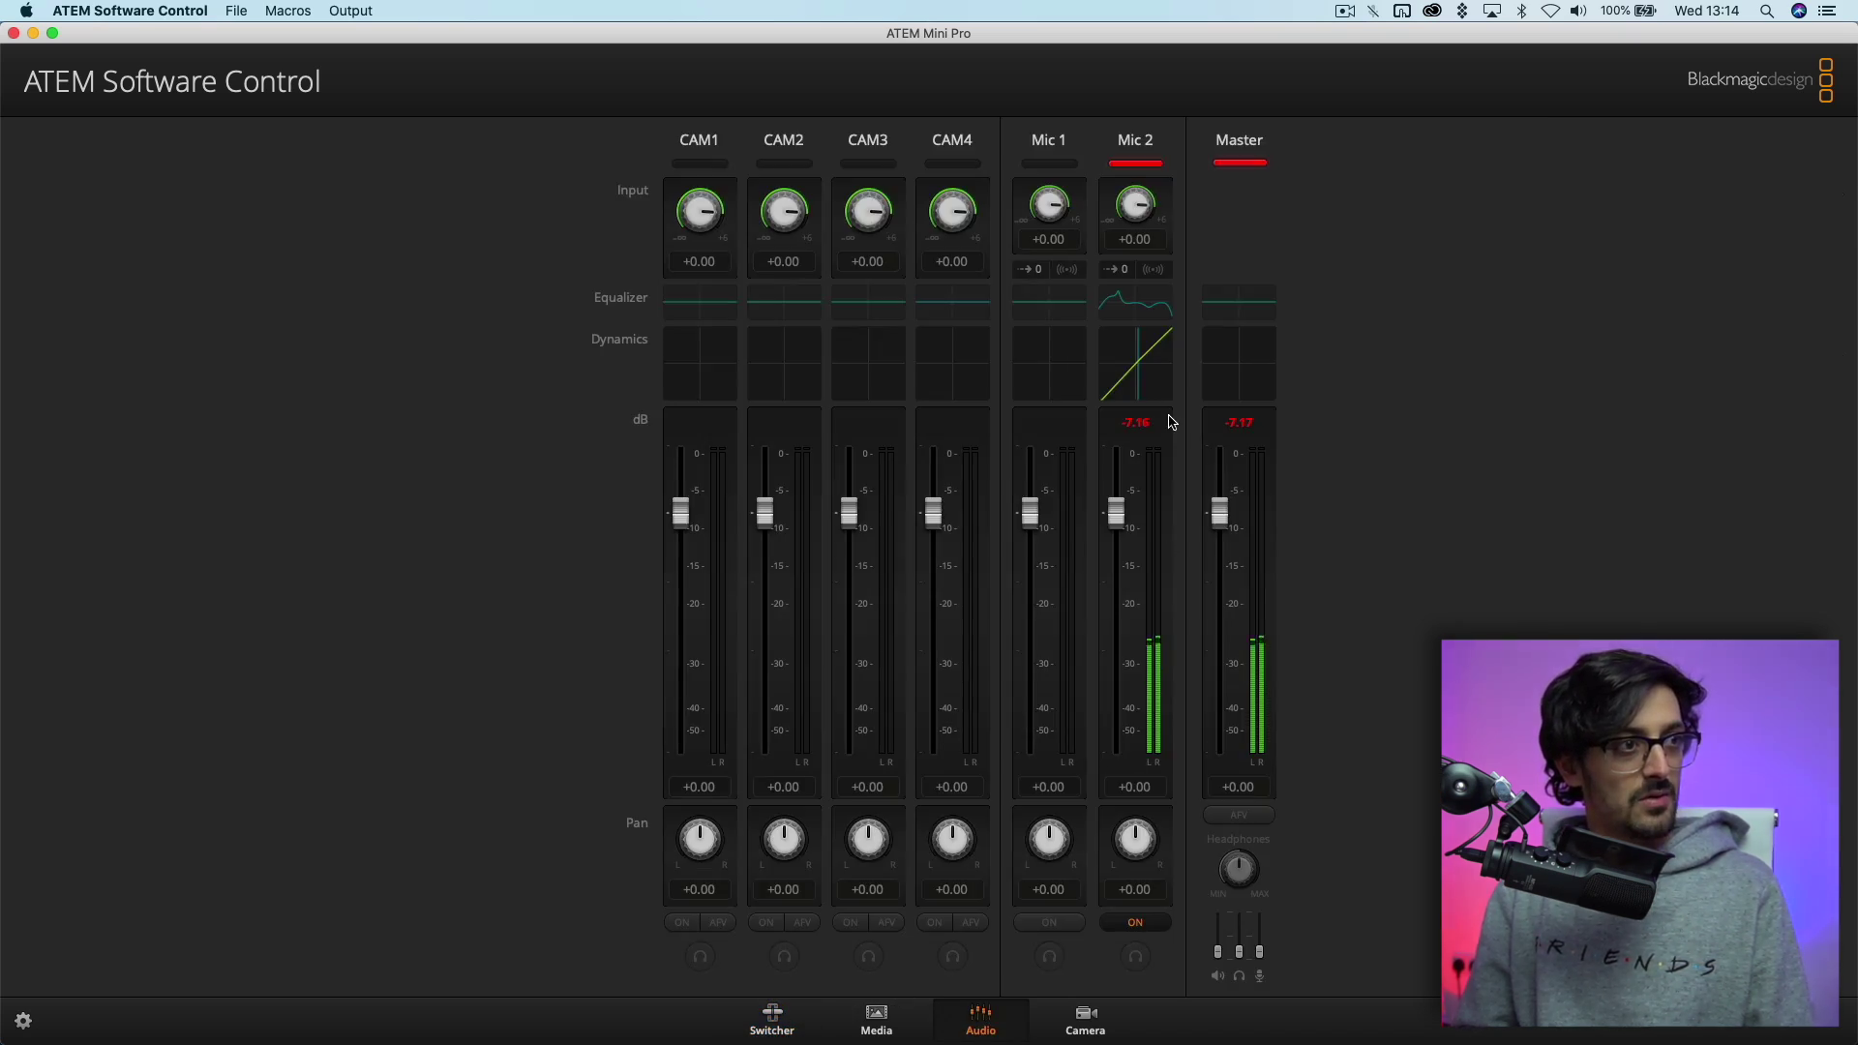
click(1120, 272)
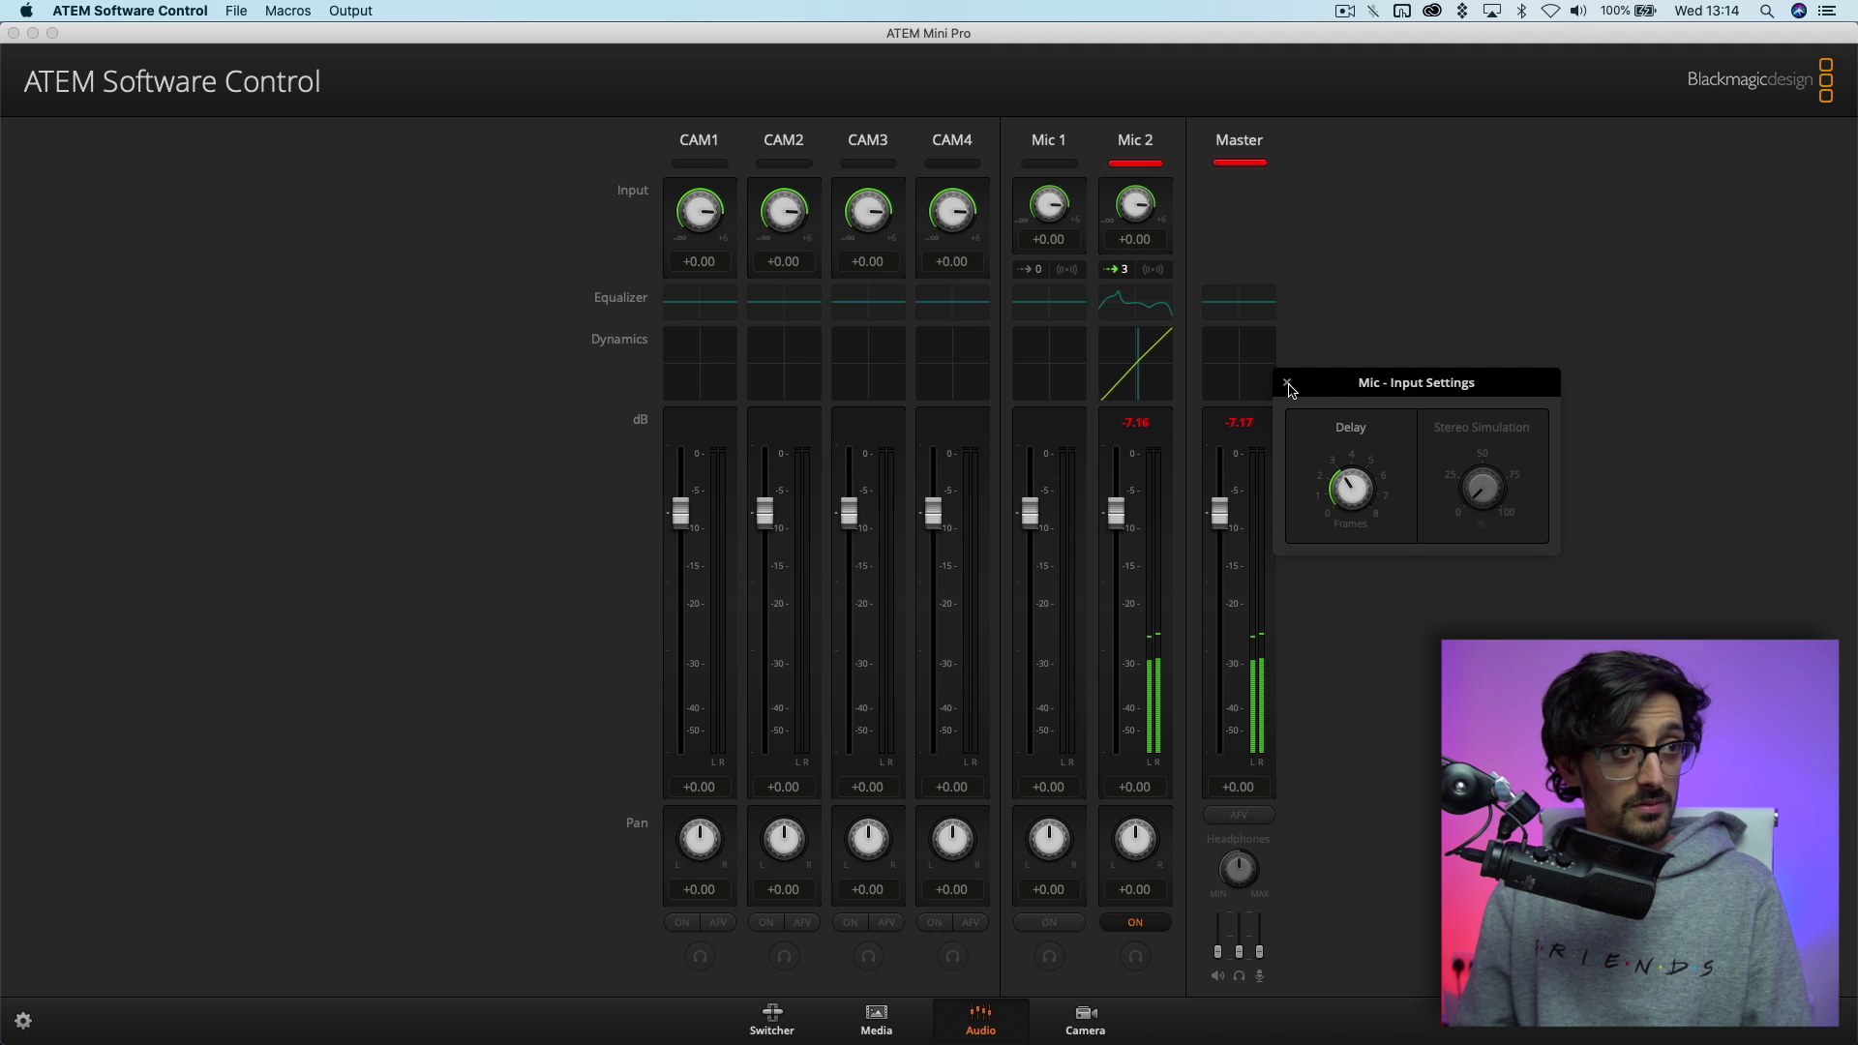
click(1289, 386)
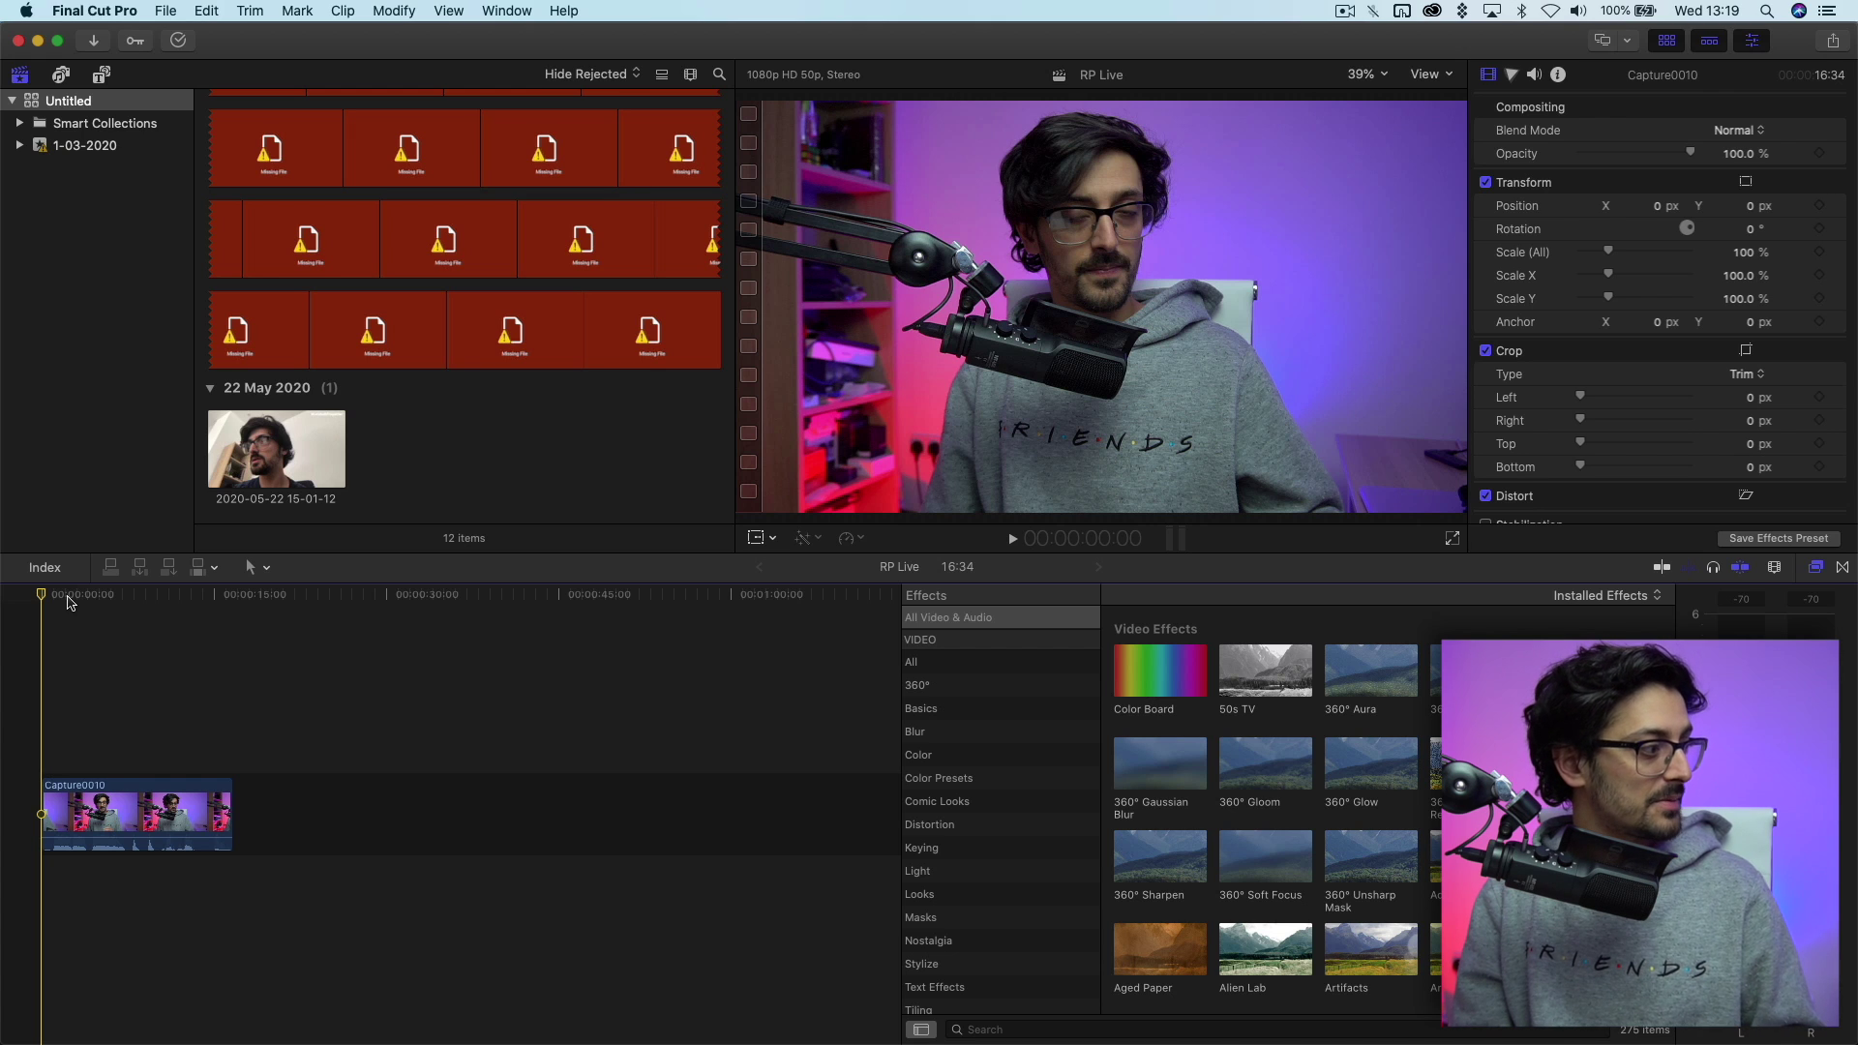
Step: Zoom in around 7 seconds and step frame by frame to the clap at 8:04 in Capture0010
click(134, 605)
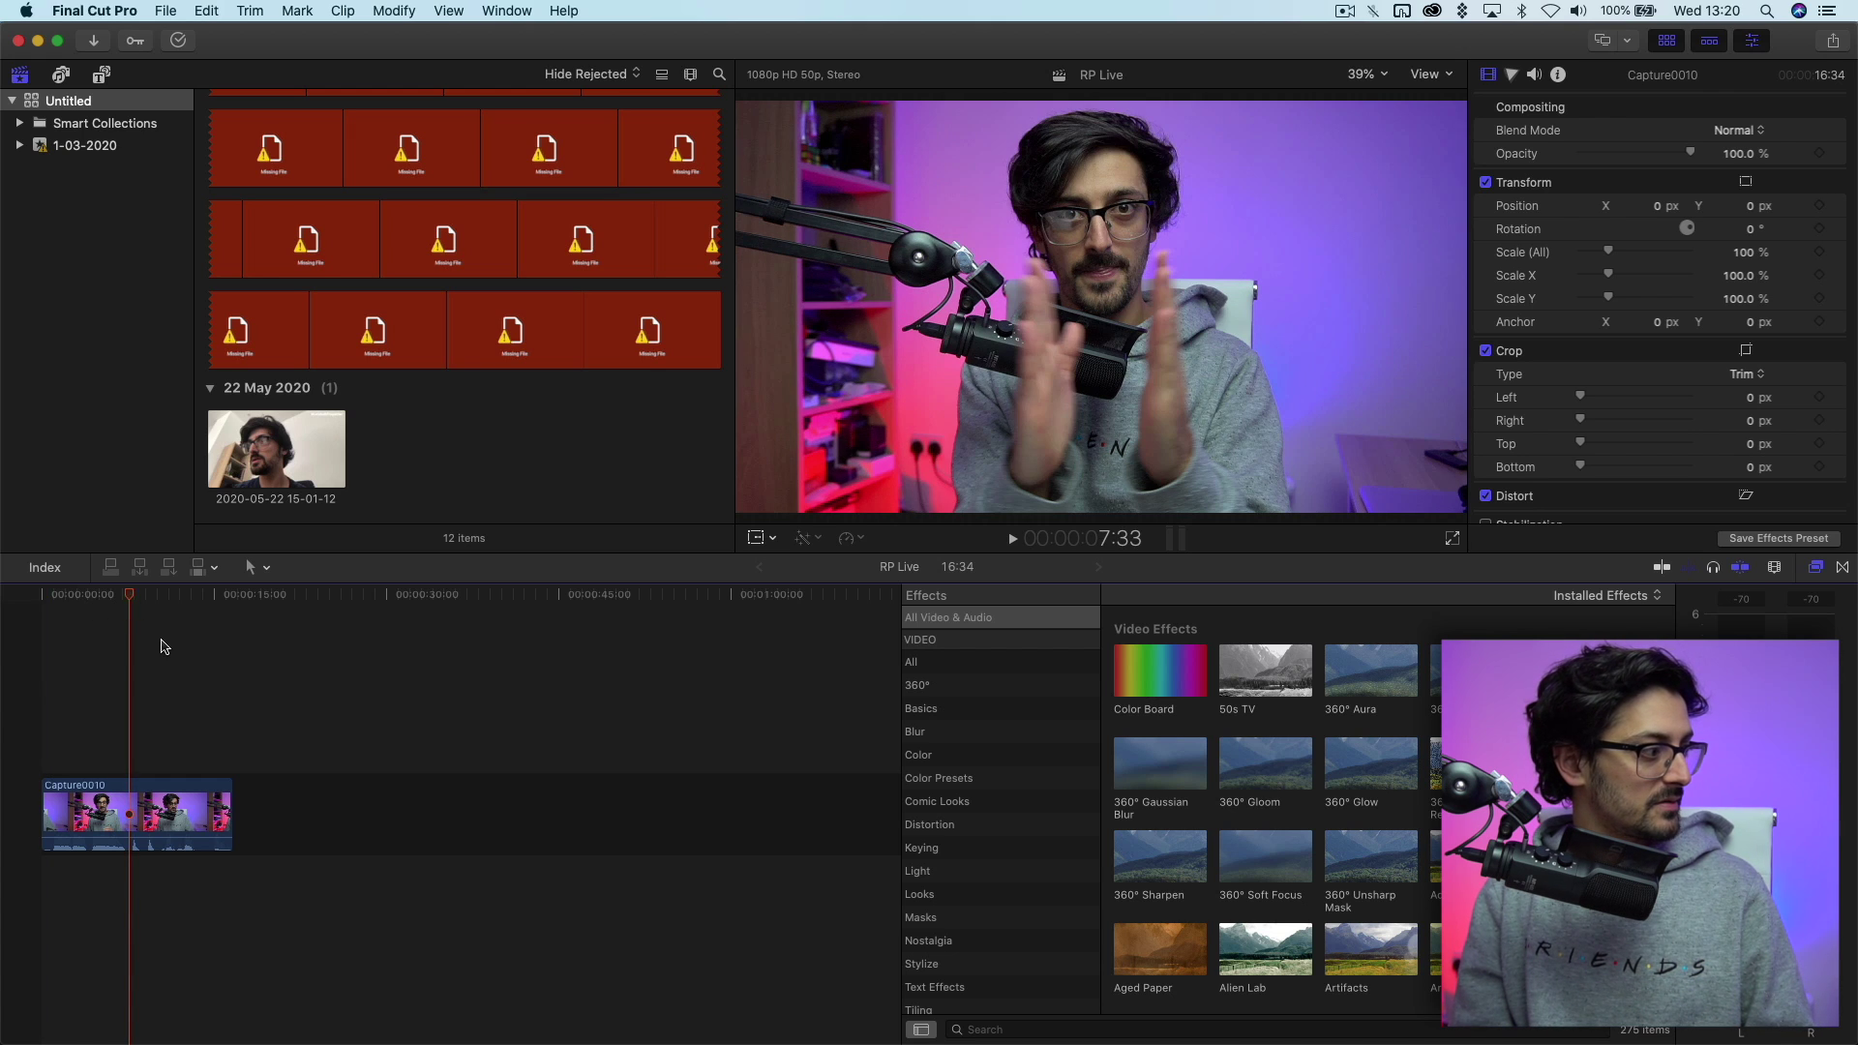
key(super+equal)
key(super+equal)
key(super+equal)
key(super+equal)
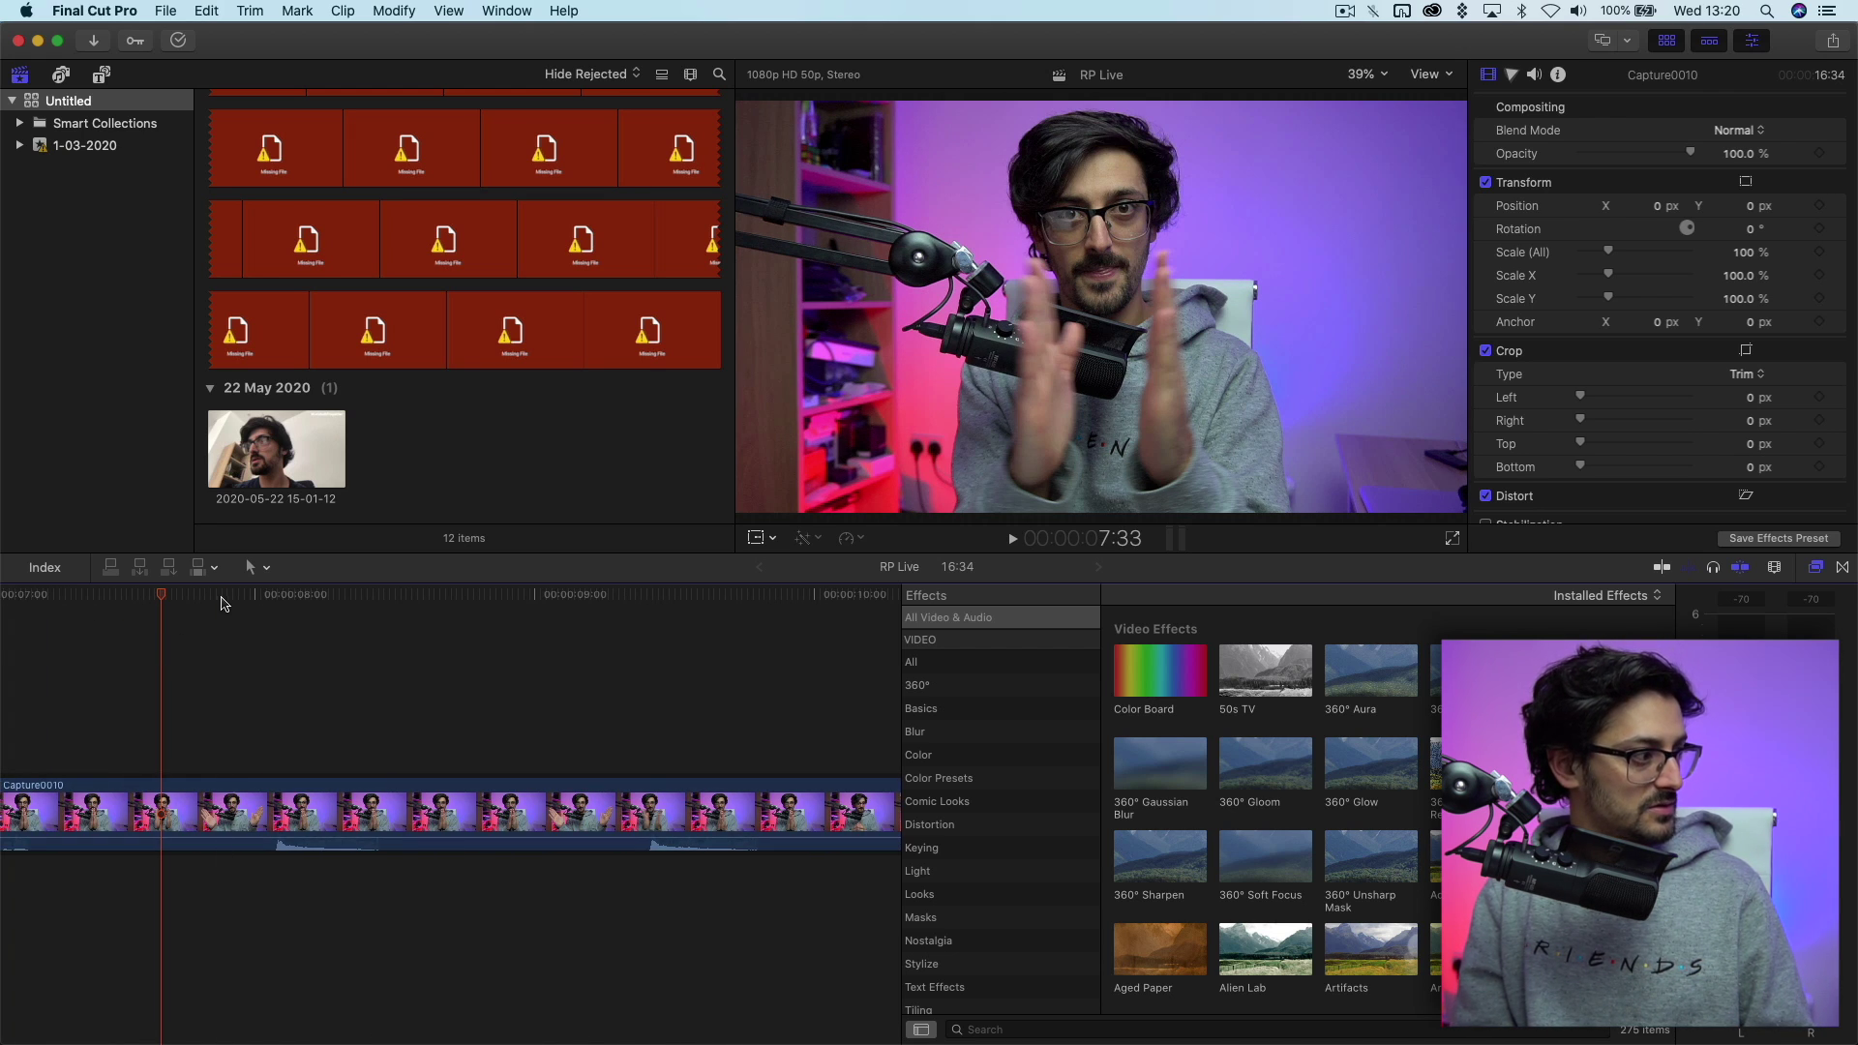
key(Right)
key(Right)
key(Right)
key(Right)
key(Right)
key(Right)
key(Right)
key(Right)
key(Right)
key(Right)
key(Right)
key(Right)
key(Right)
key(Right)
key(Right)
key(Right)
key(Right)
key(Right)
key(Right)
key(Right)
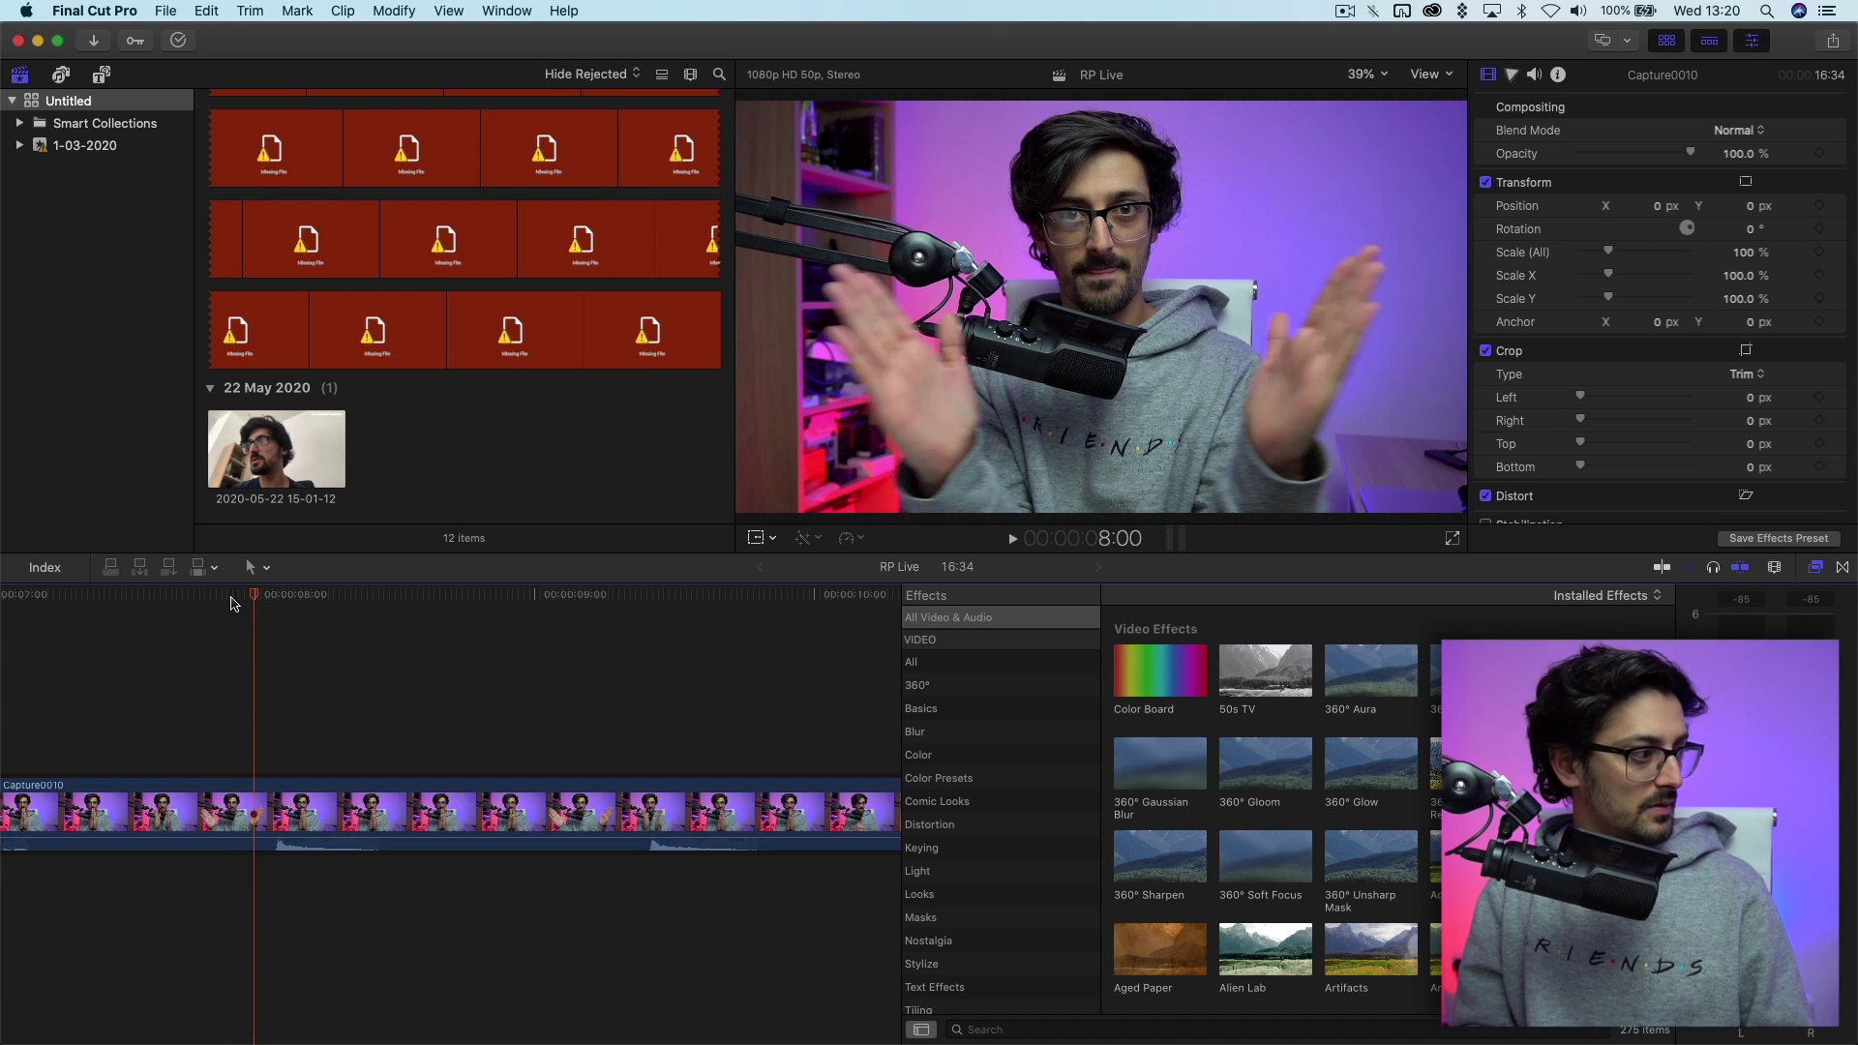
key(Right)
key(super+equal)
key(super+equal)
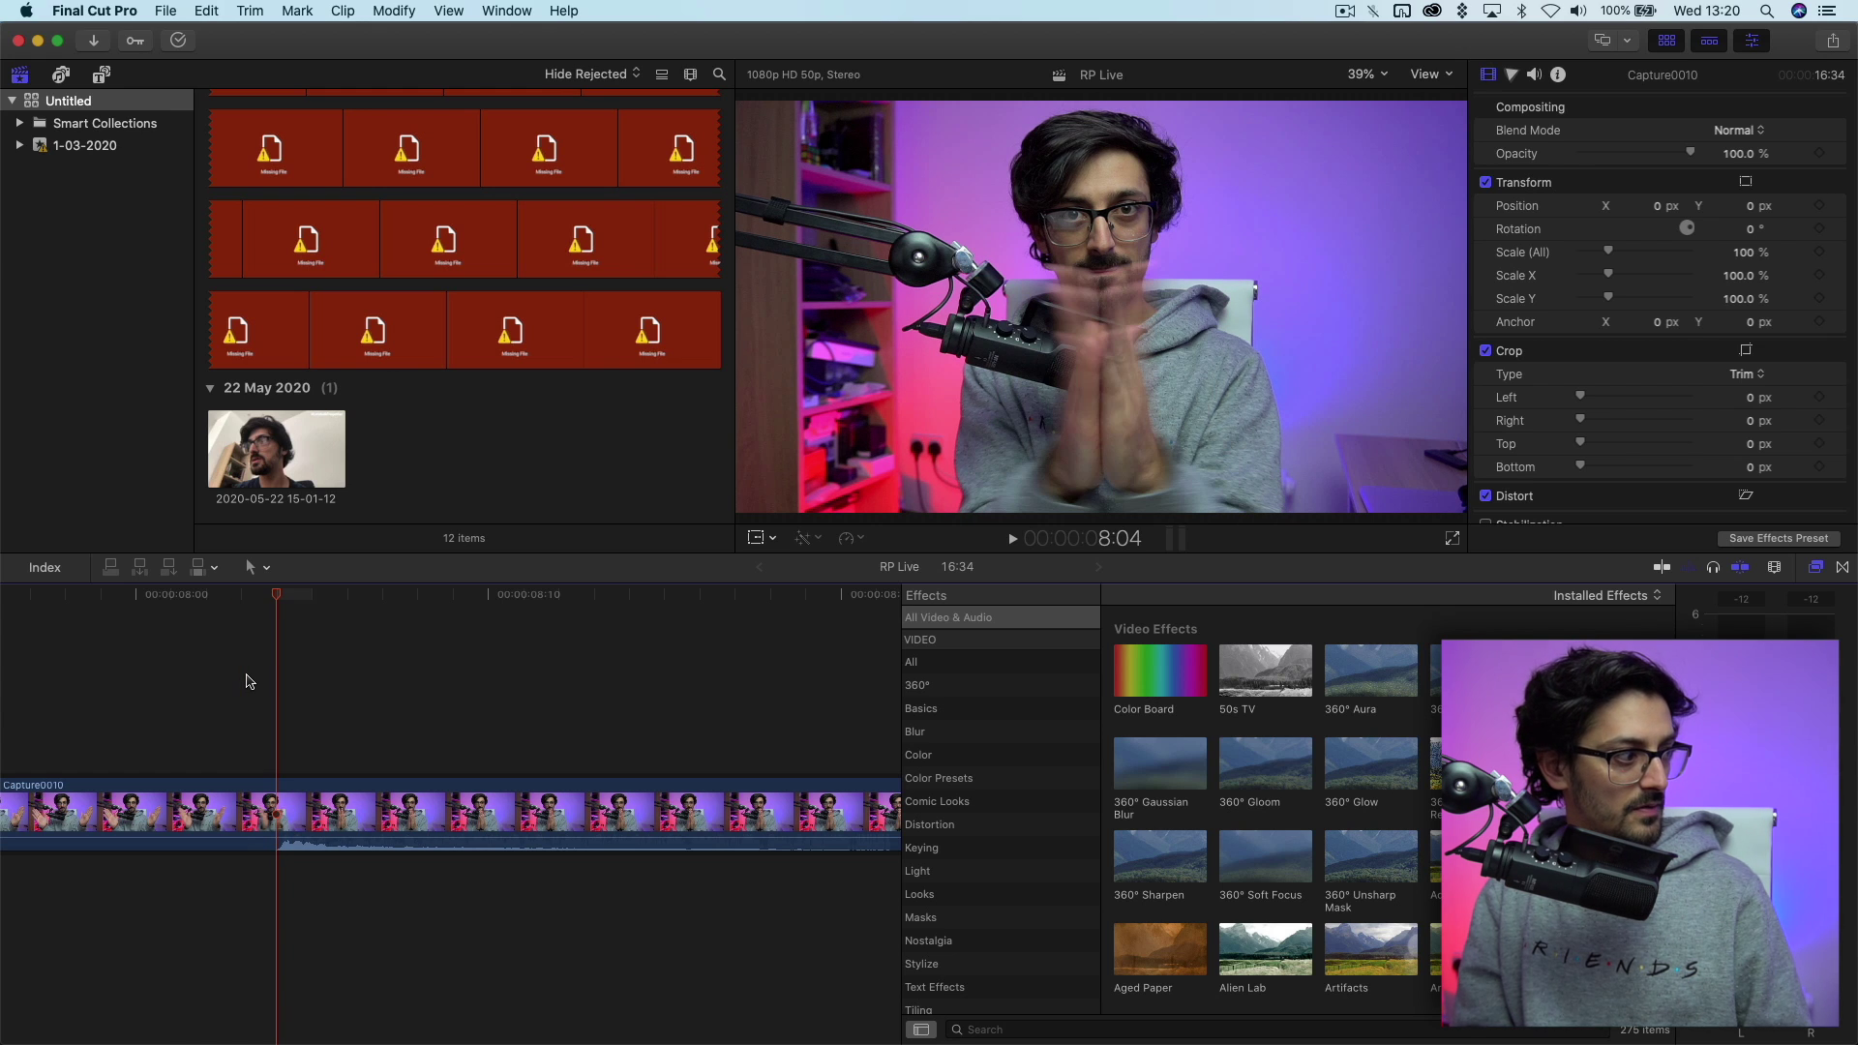
key(Right)
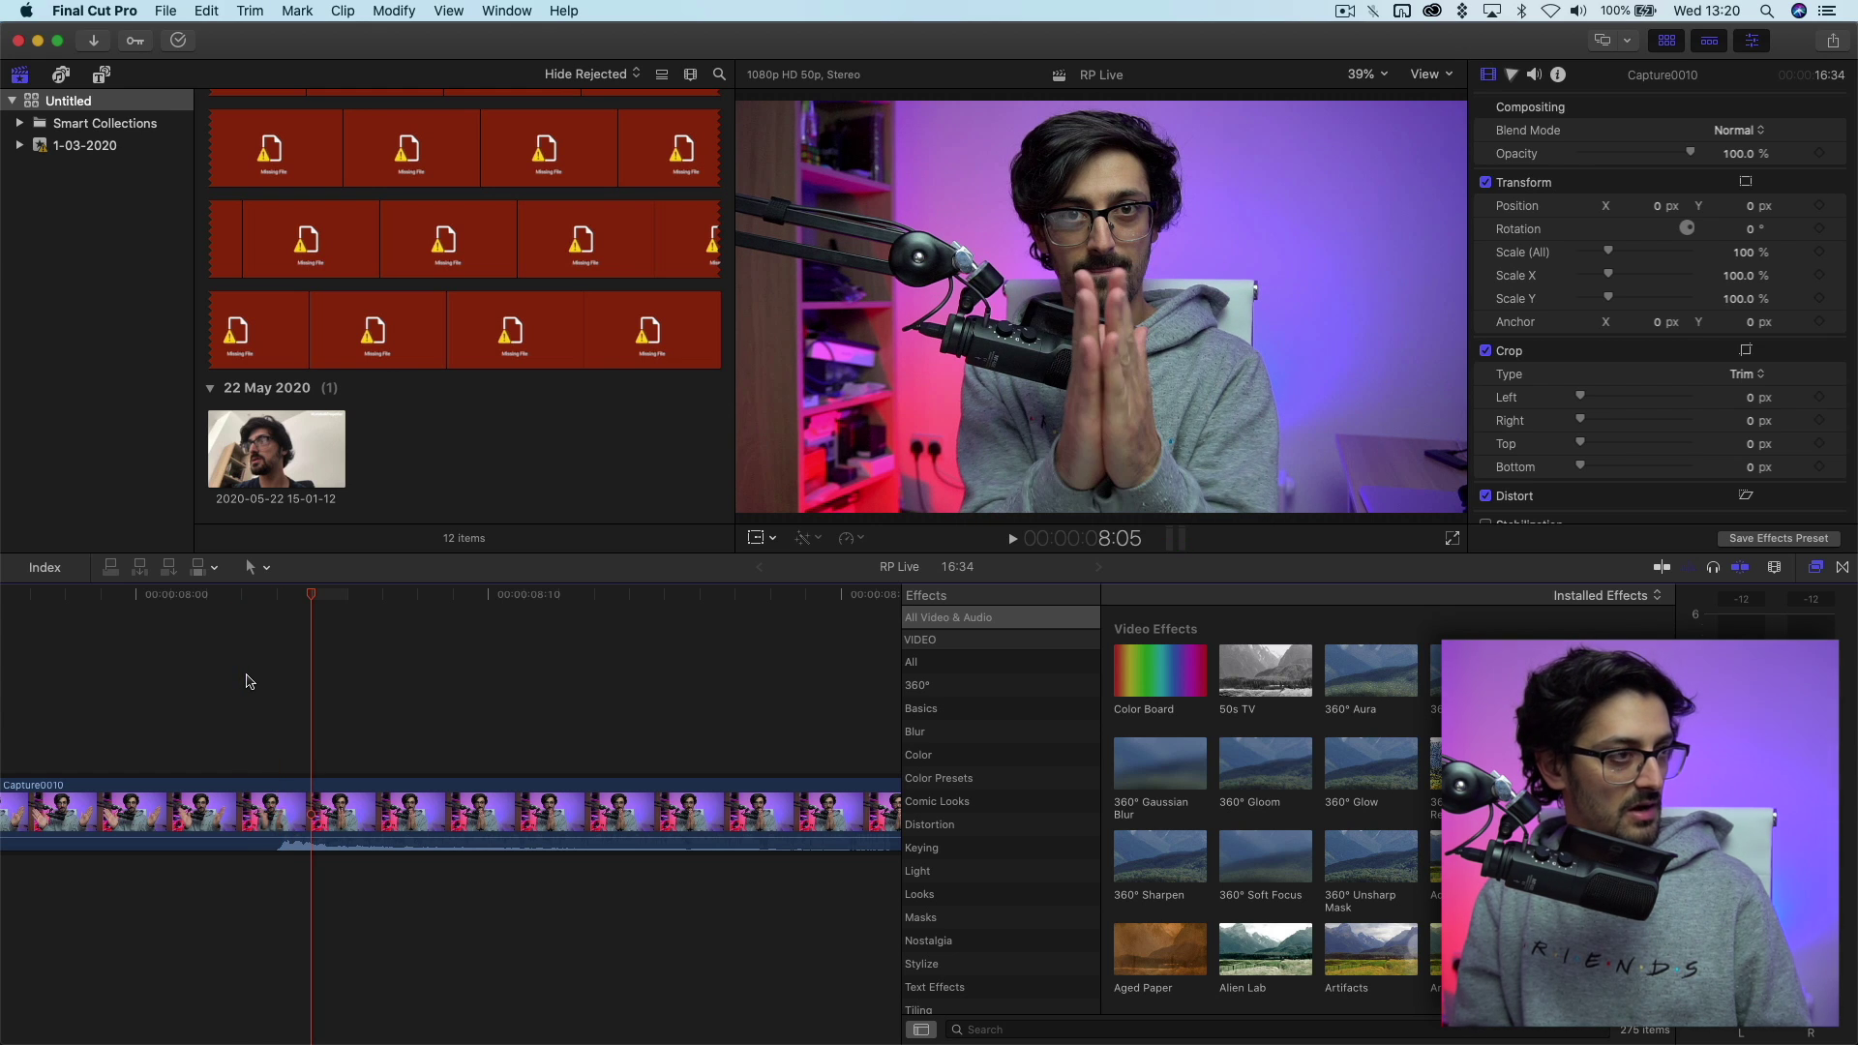
key(Left)
key(Left)
key(Right)
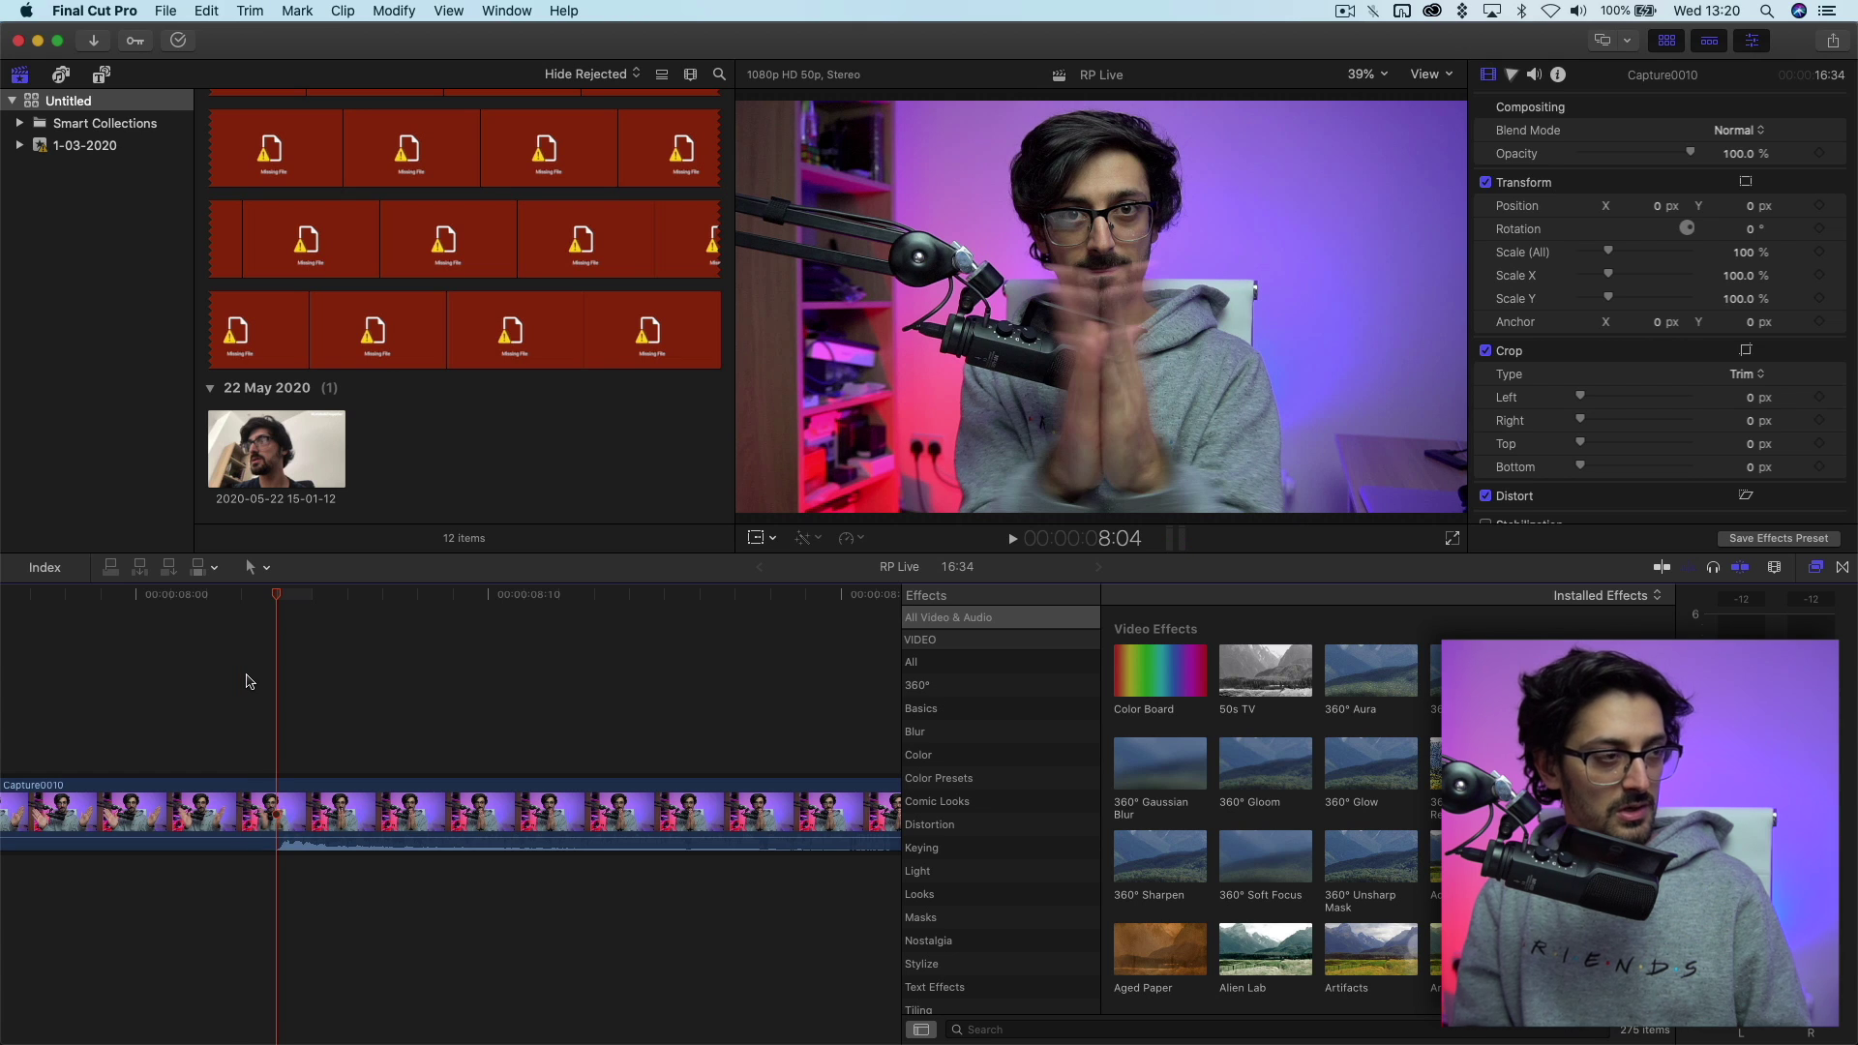